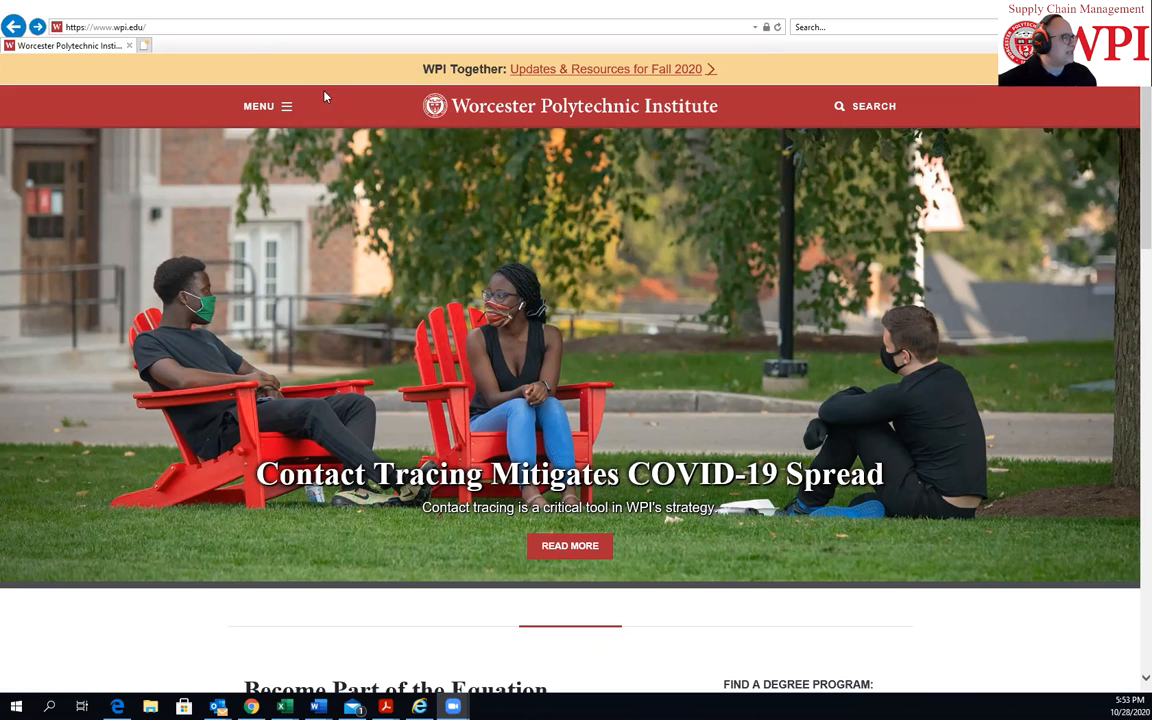
Open the Web-HIPRE site at hipre.aalto.fi in the browser.
{"action": "left_click", "coordinate": [148, 27]}
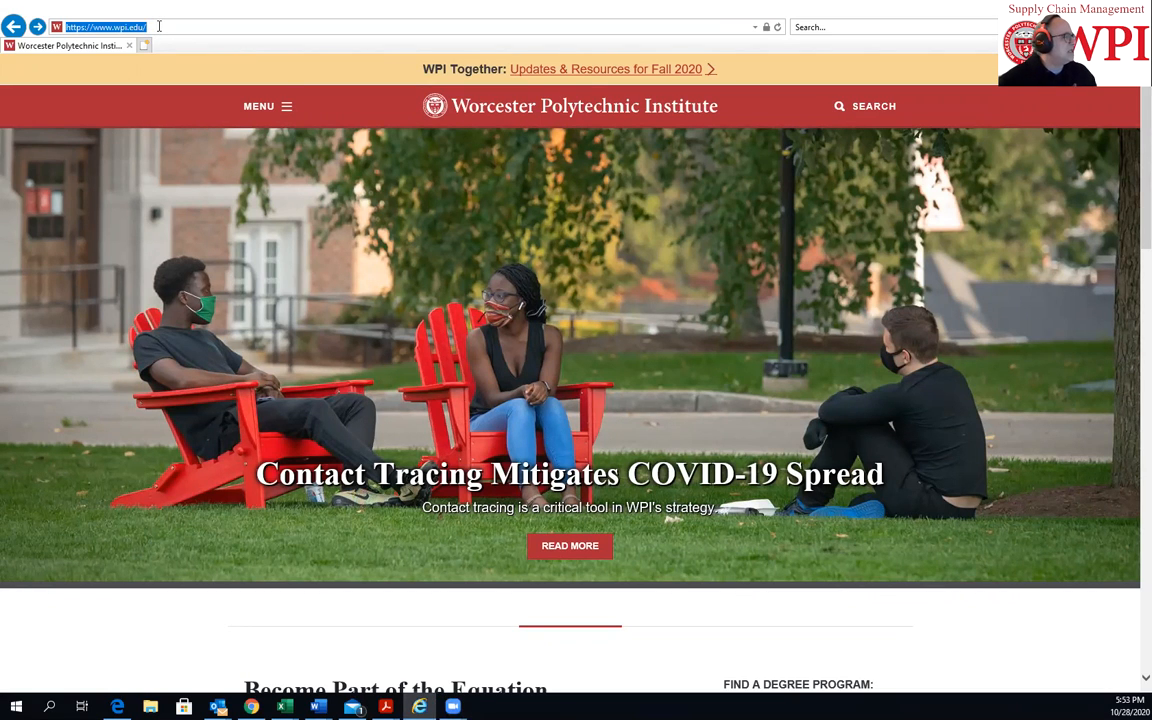
{"action": "type", "text": "hipre.aalto.fi/"}
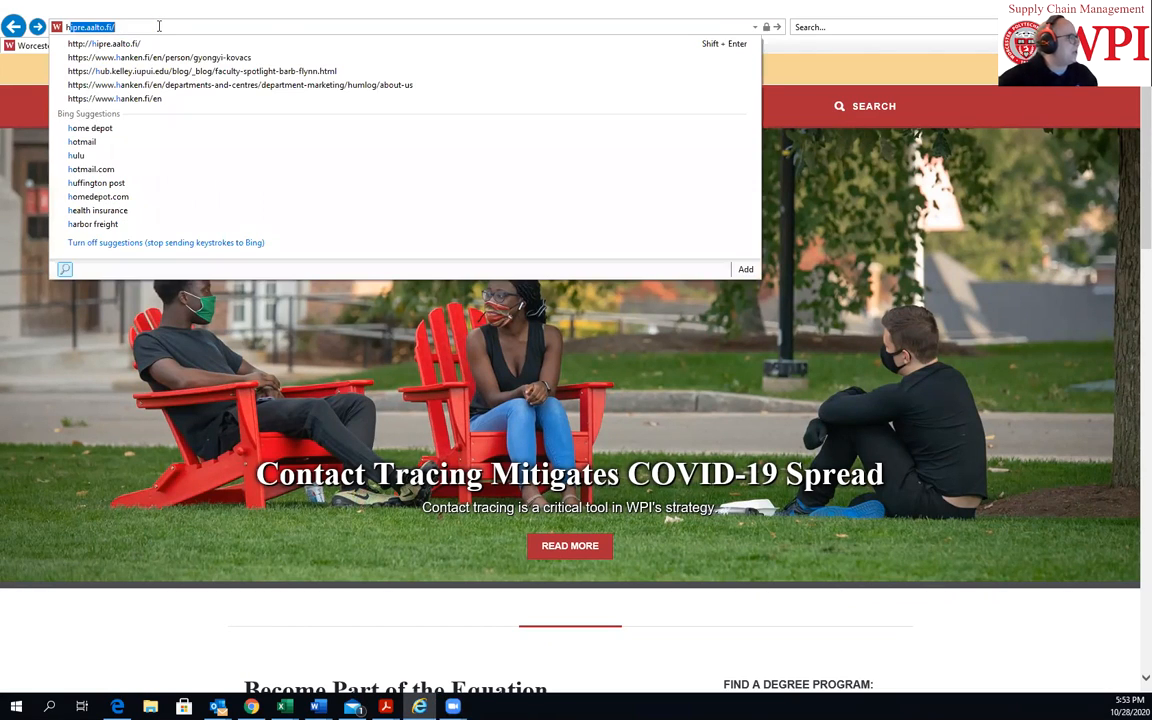
{"action": "left_click", "coordinate": [128, 46]}
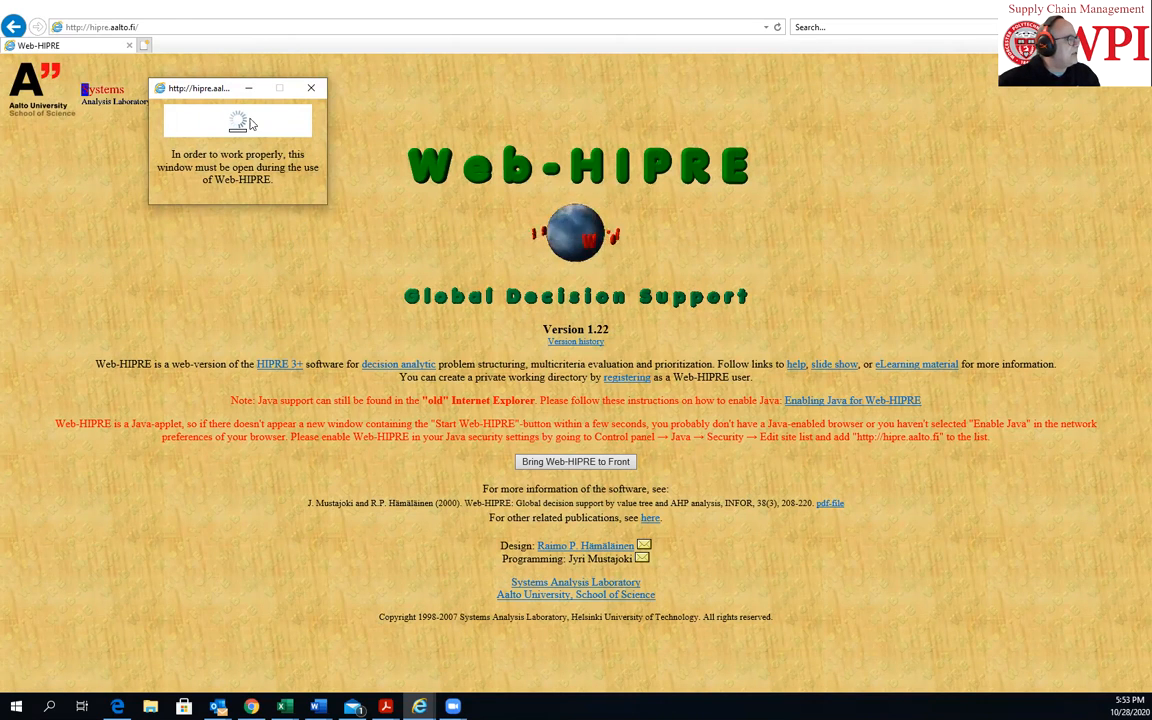
Allow the Web-HIPRE Java application to run, start it and maximize its model window.
{"action": "left_click", "coordinate": [582, 465]}
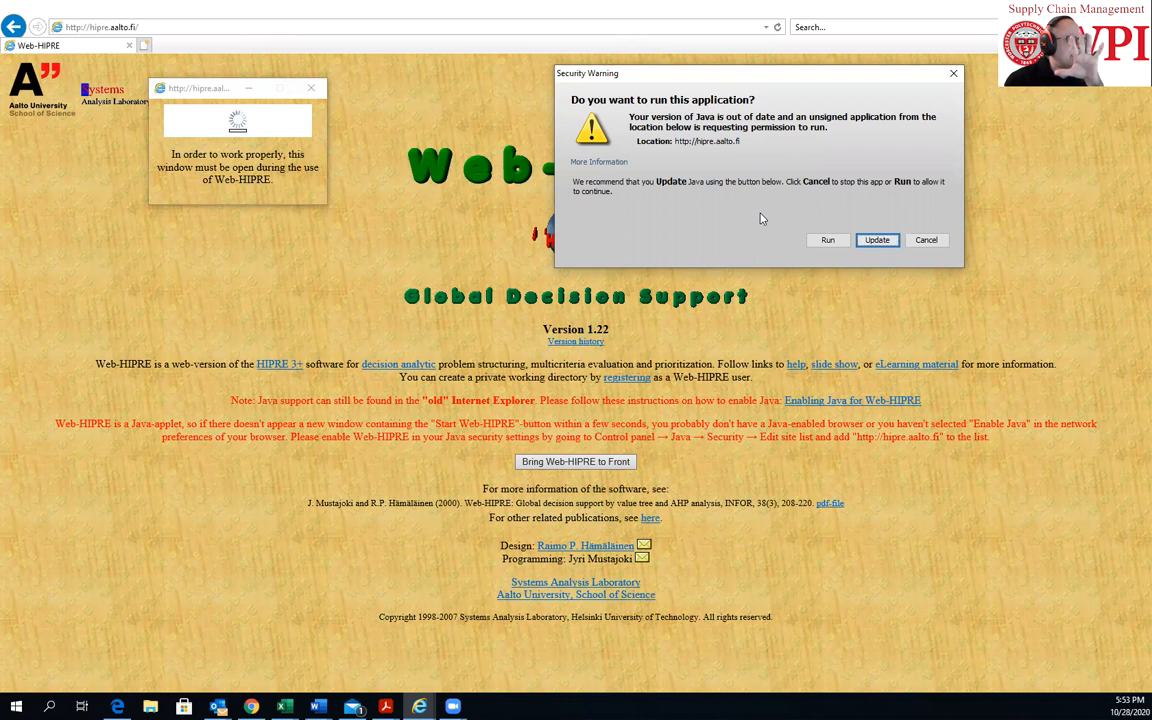
{"action": "left_click", "coordinate": [828, 240]}
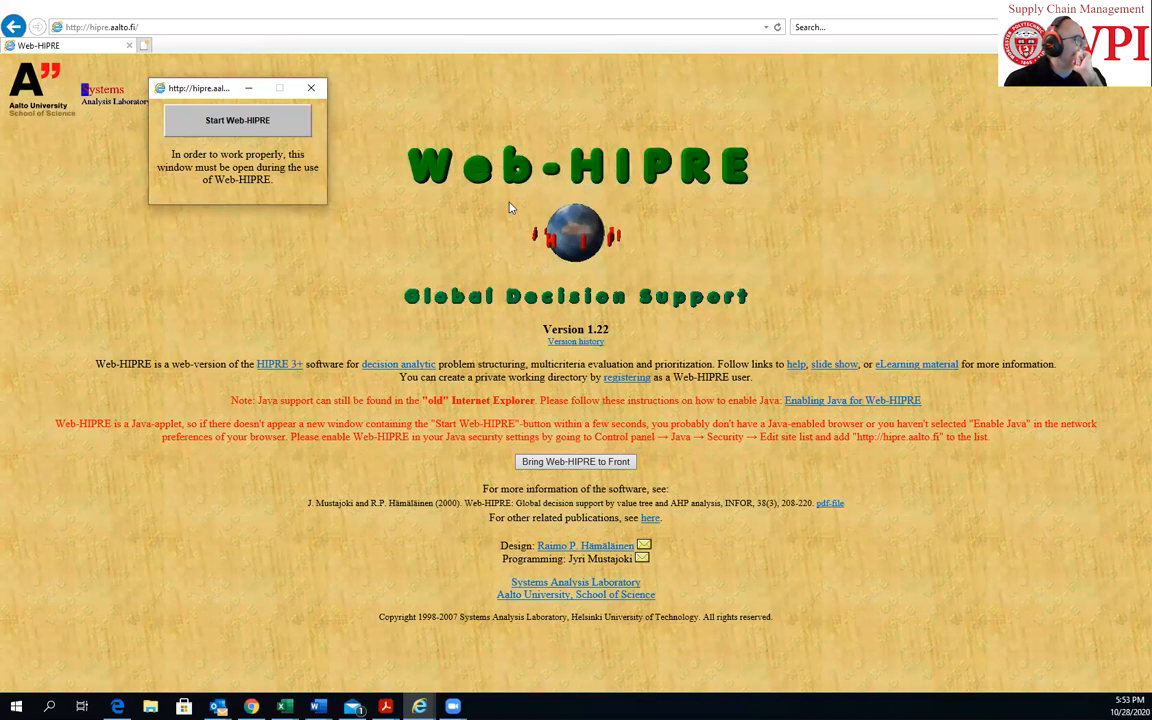
{"action": "left_click", "coordinate": [229, 125]}
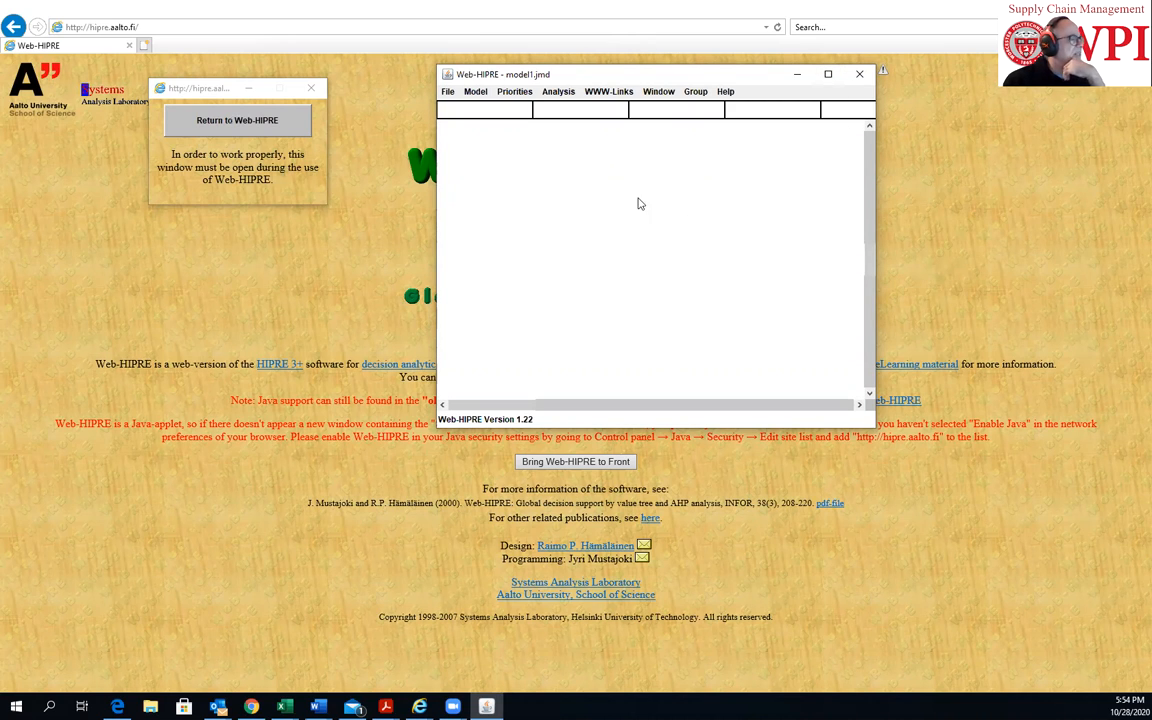
{"action": "left_click", "coordinate": [829, 76]}
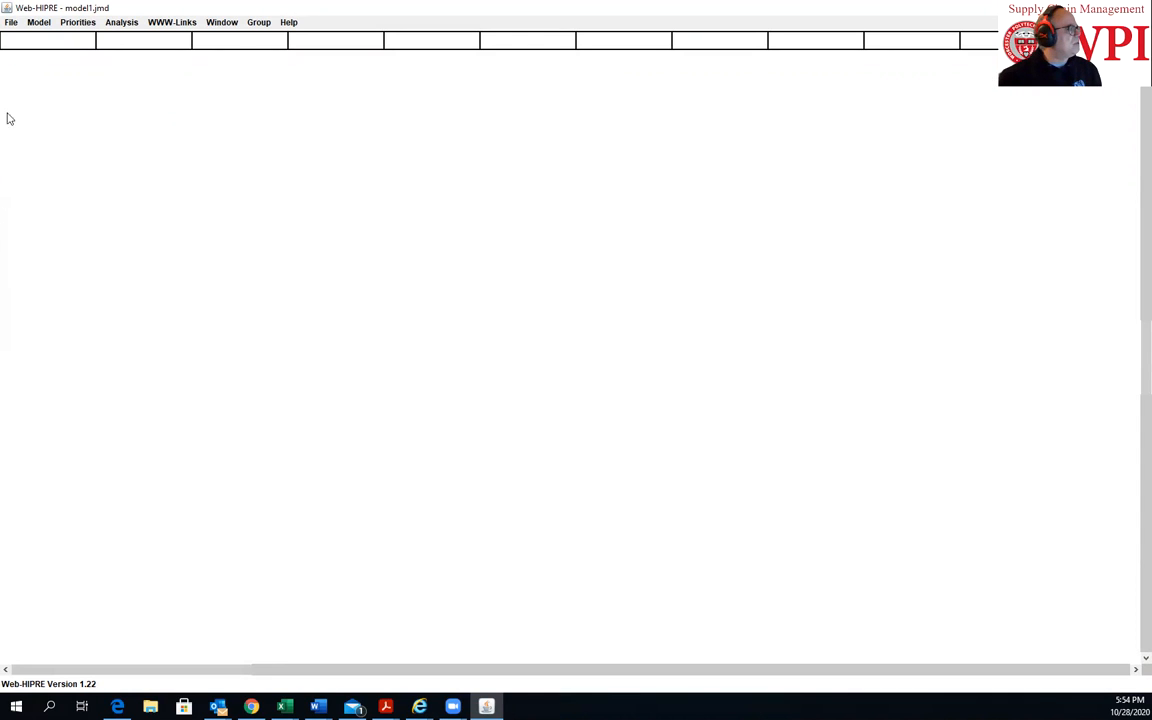
Create a goal element named "Select Supplier" in the first column of the empty model.
{"action": "double_click", "coordinate": [29, 239]}
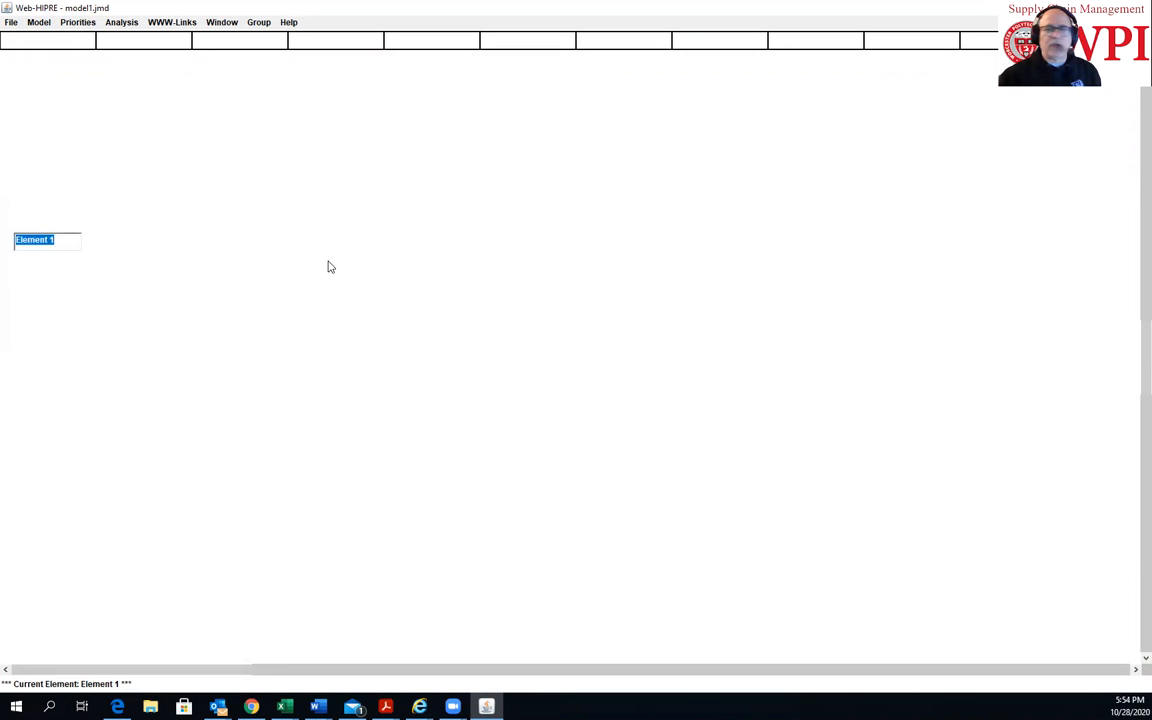
{"action": "type", "text": "S"}
{"action": "key", "text": "BackSpace"}
{"action": "key", "text": "BackSpace"}
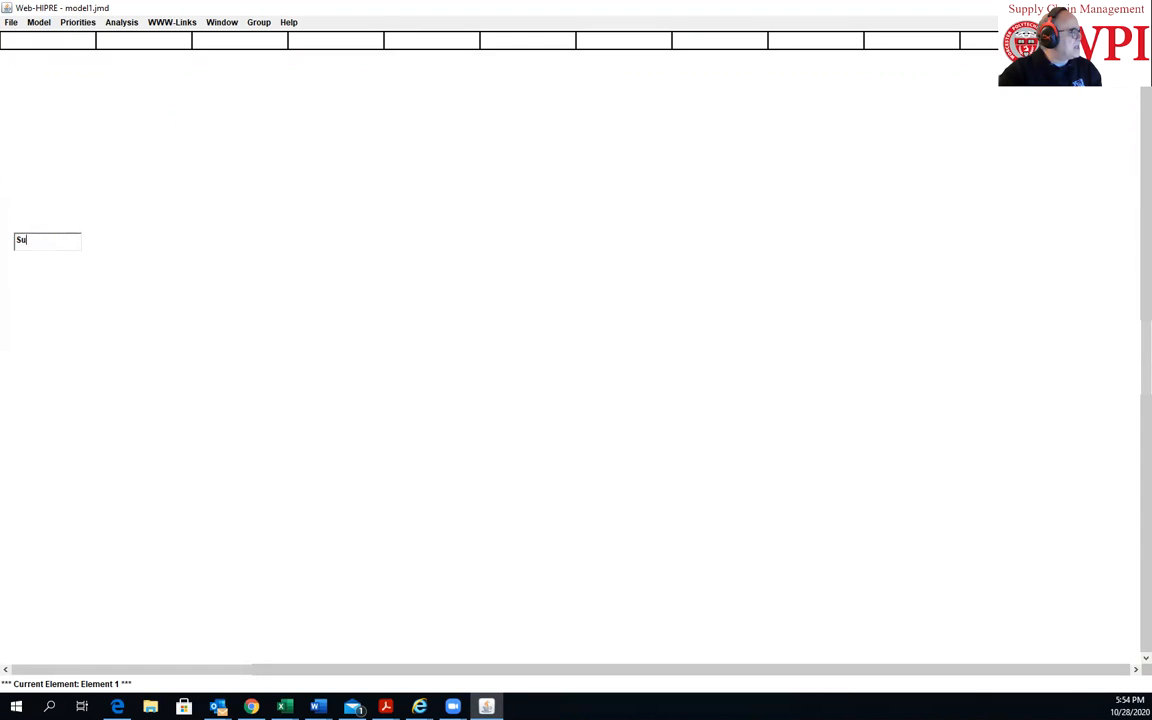
{"action": "type", "text": "elect Suppl"}
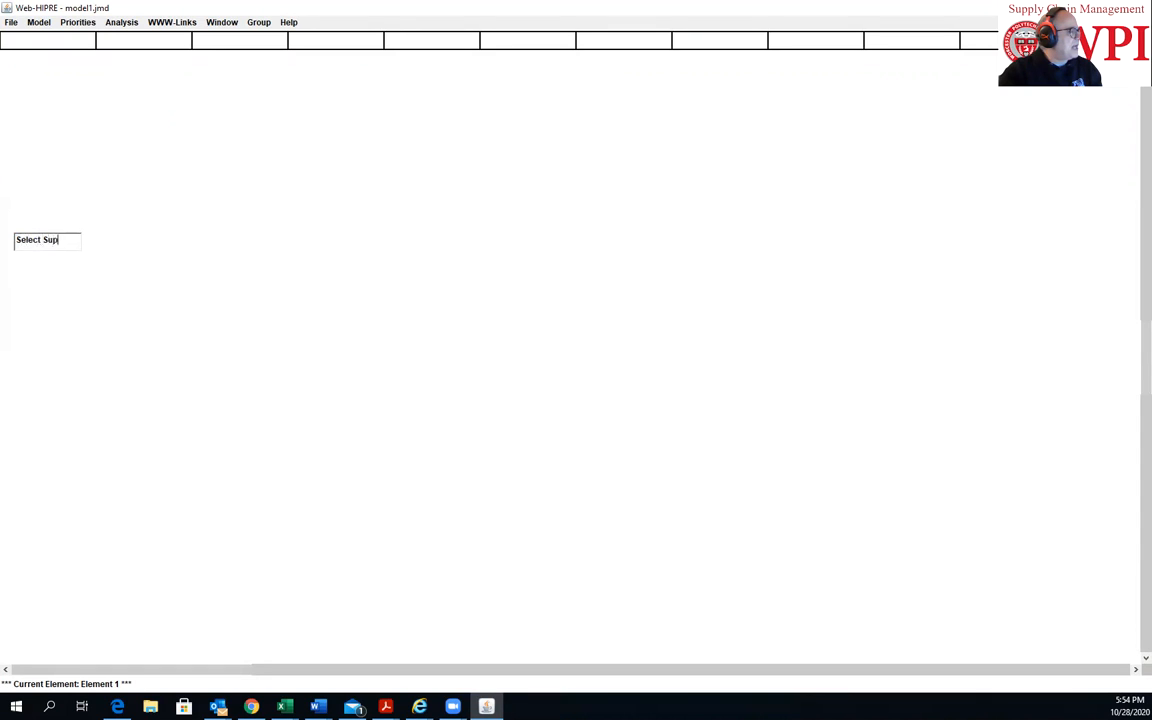
{"action": "type", "text": "ier"}
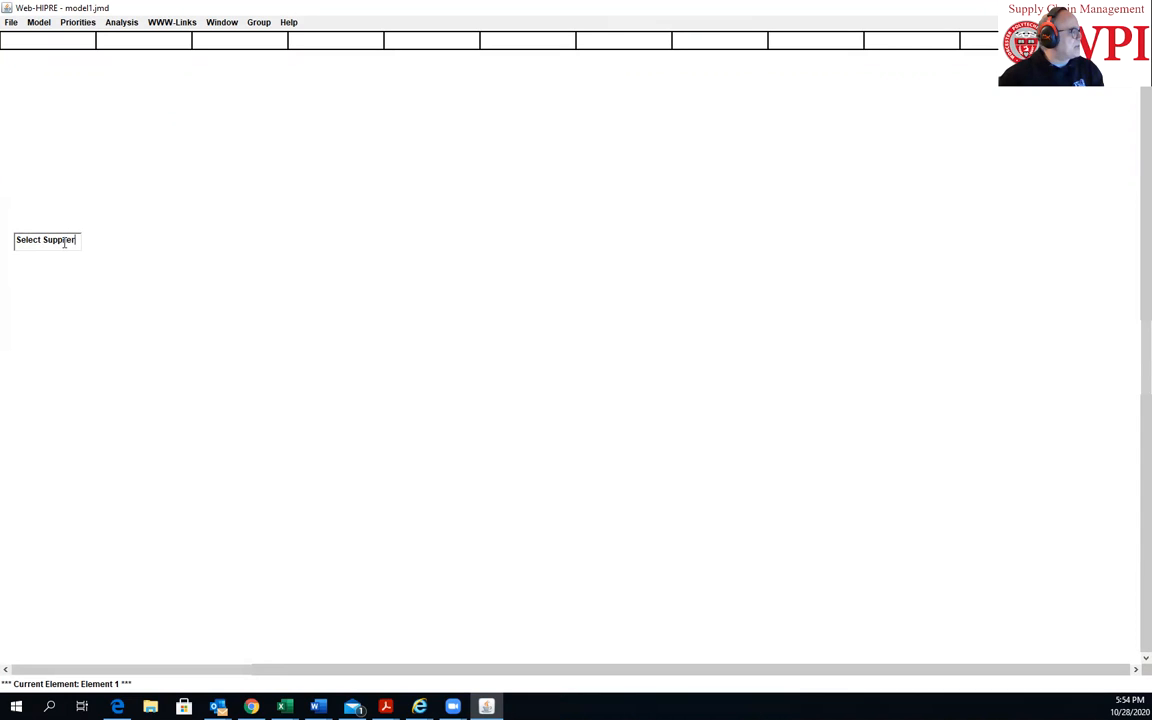
{"action": "key", "text": "Return"}
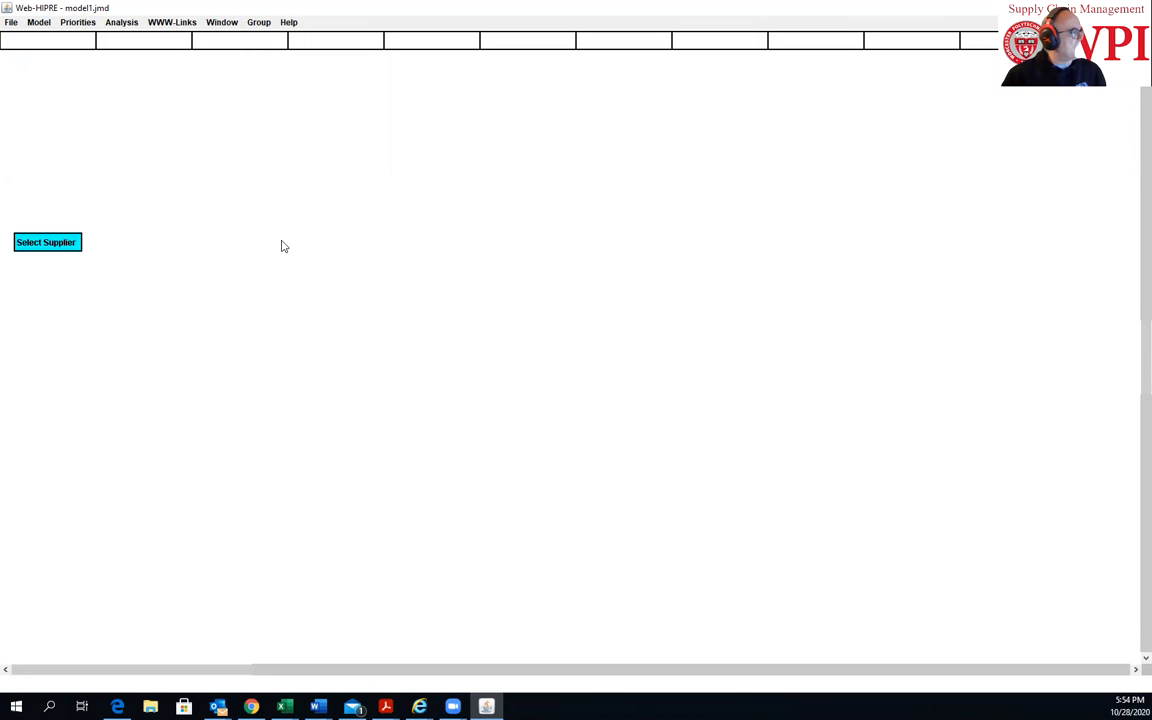
Add three elements stacked in the second column, named "Supplier 1", "Supplier 2" and "Supplier 3".
{"action": "double_click", "coordinate": [141, 176]}
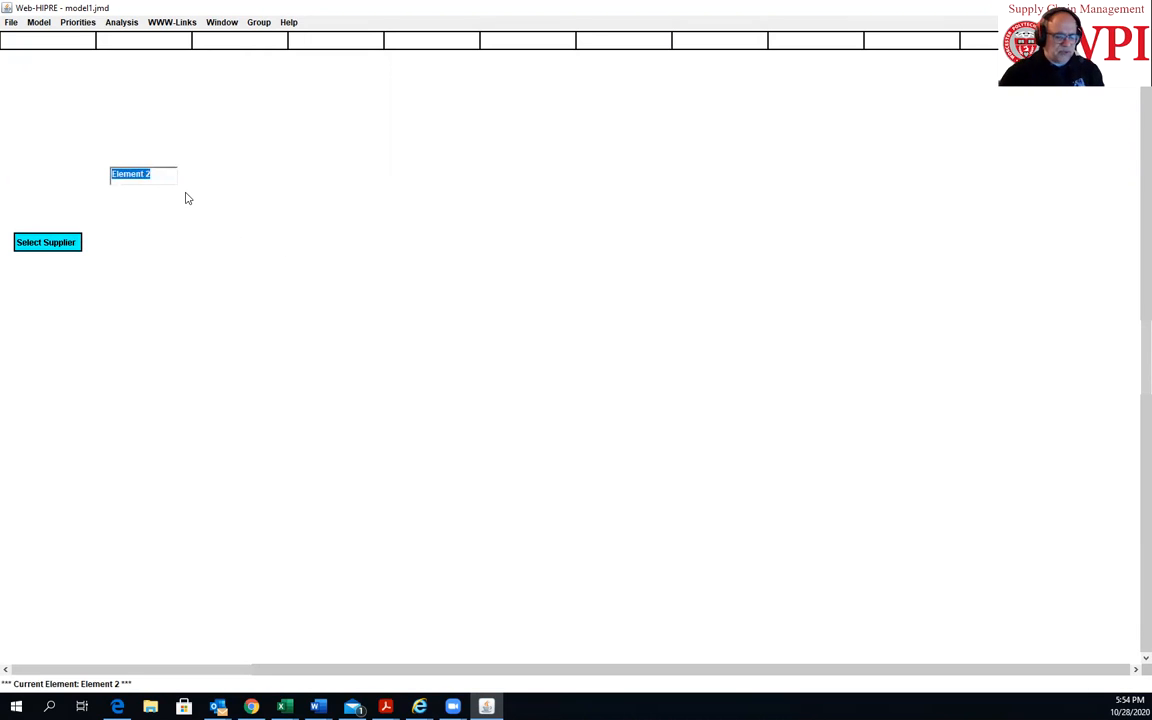
{"action": "type", "text": "Supplier"}
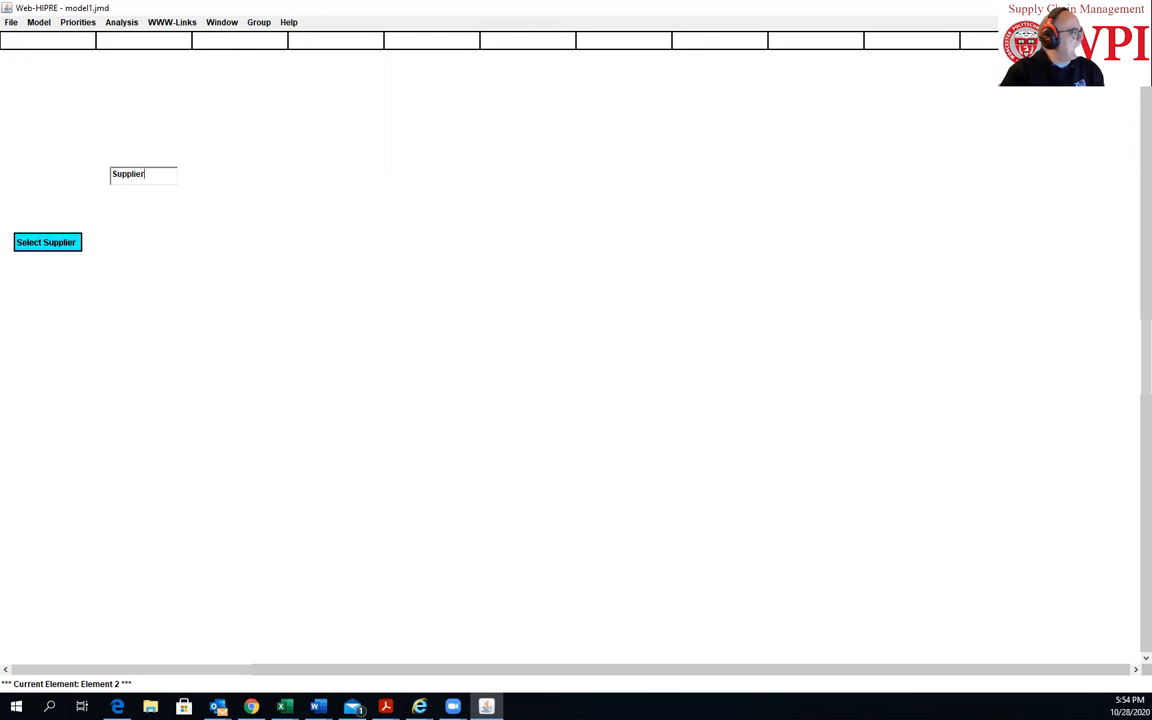
{"action": "type", "text": " 1"}
{"action": "key", "text": "Return"}
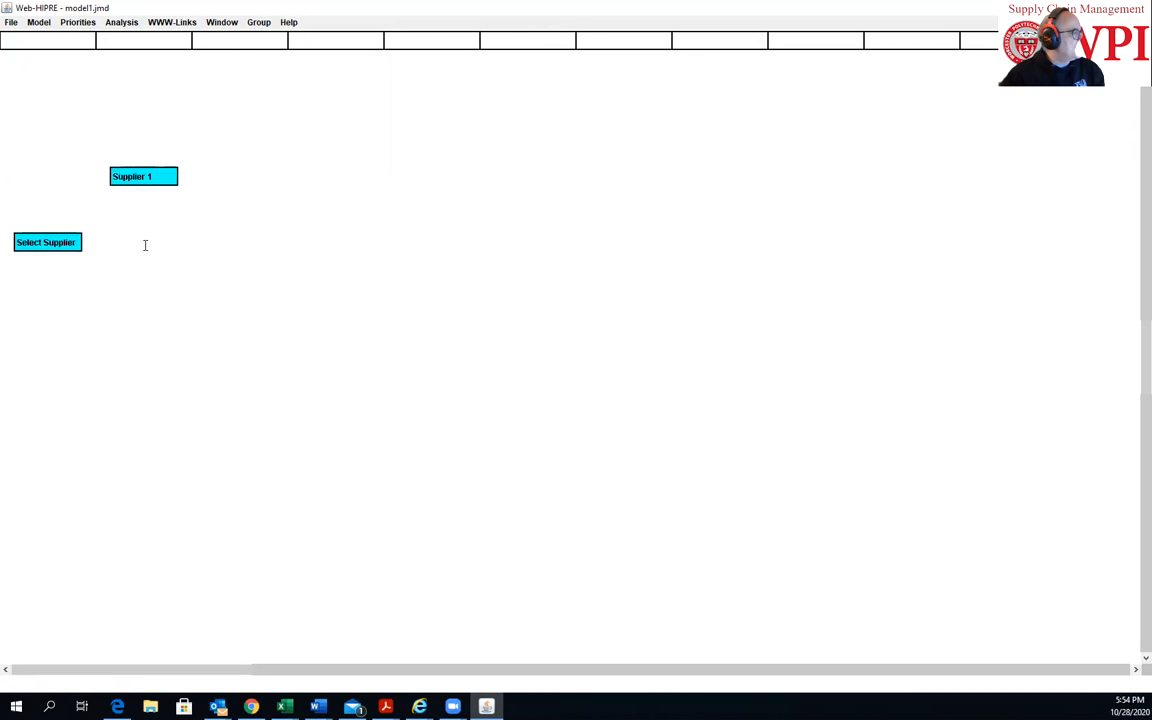
{"action": "double_click", "coordinate": [144, 242]}
{"action": "type", "text": "Supplier 2"}
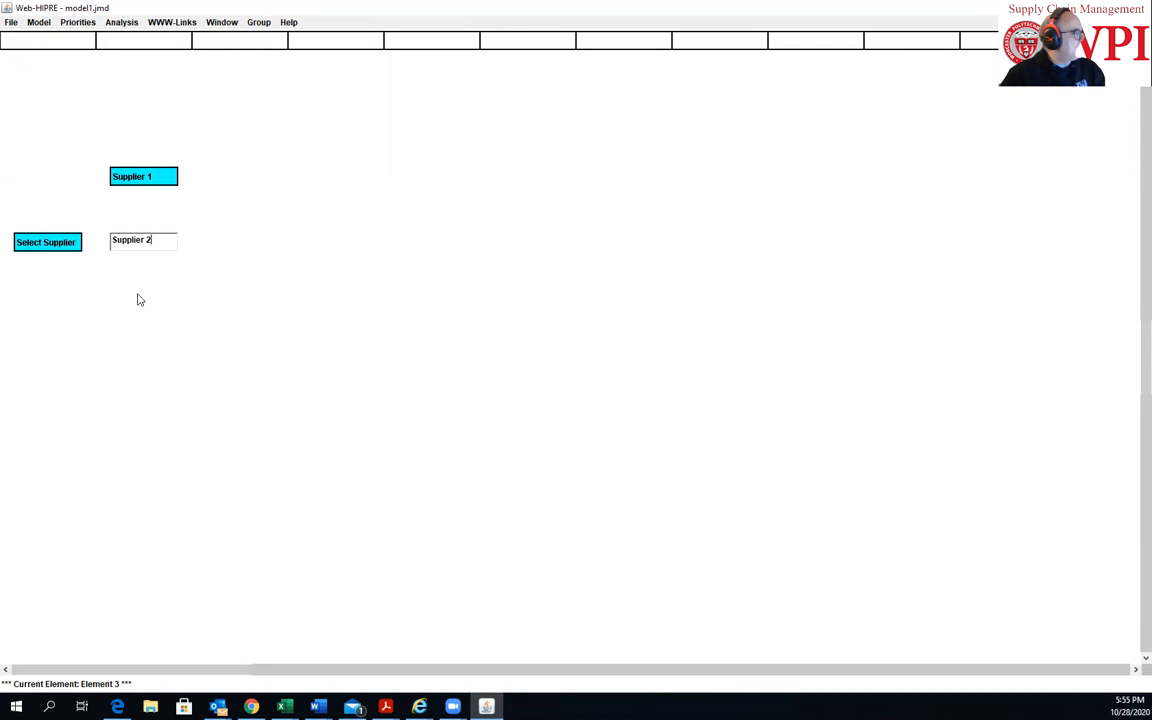
{"action": "key", "text": "Return"}
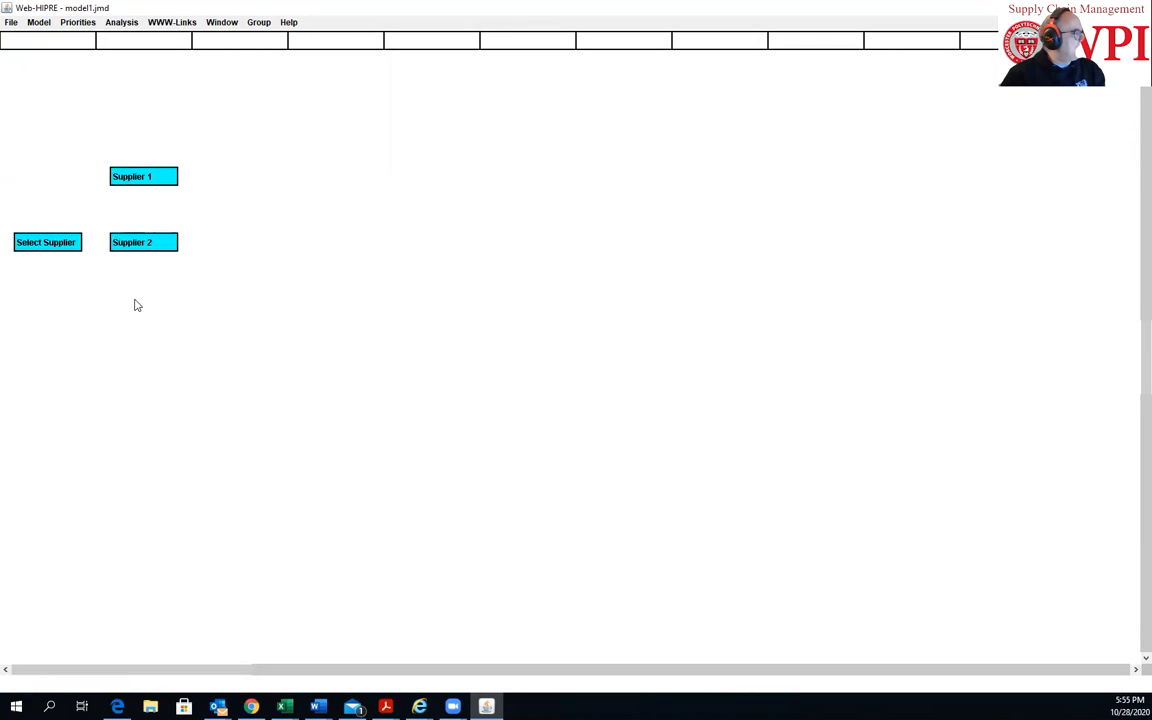
{"action": "double_click", "coordinate": [136, 308]}
{"action": "type", "text": "Supplier 3"}
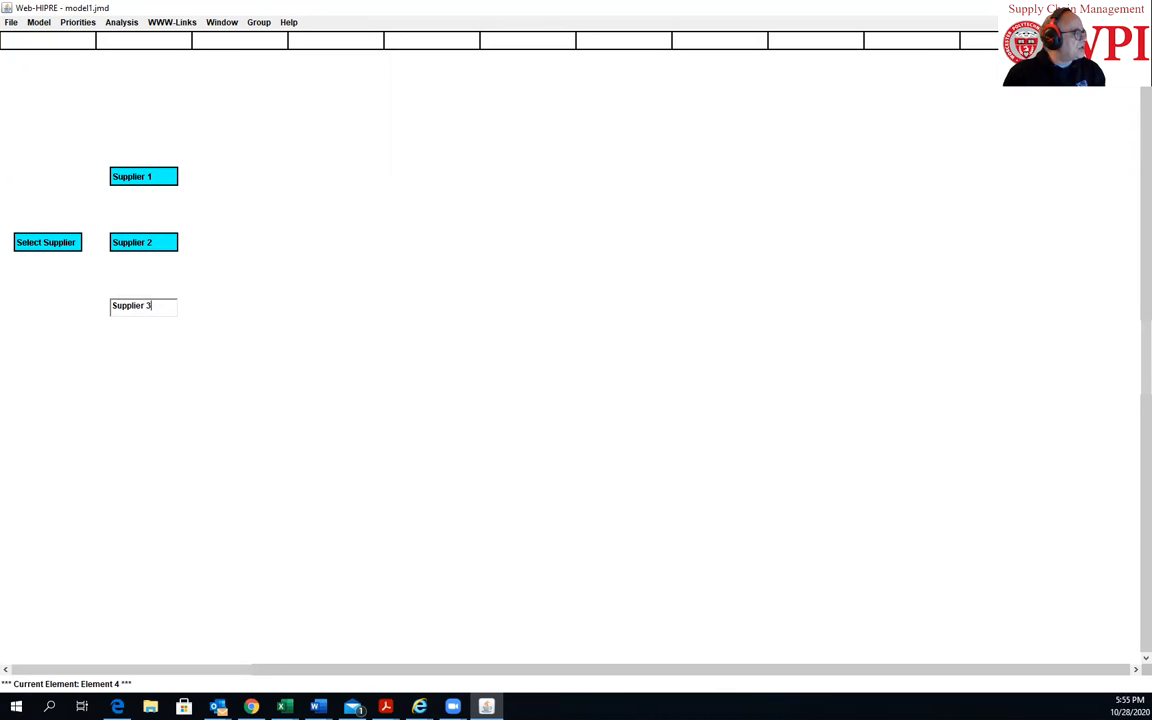
{"action": "key", "text": "Return"}
Move the Supplier 1, Supplier 2 and Supplier 3 elements from the second column into the third column.
{"action": "left_click", "coordinate": [152, 180]}
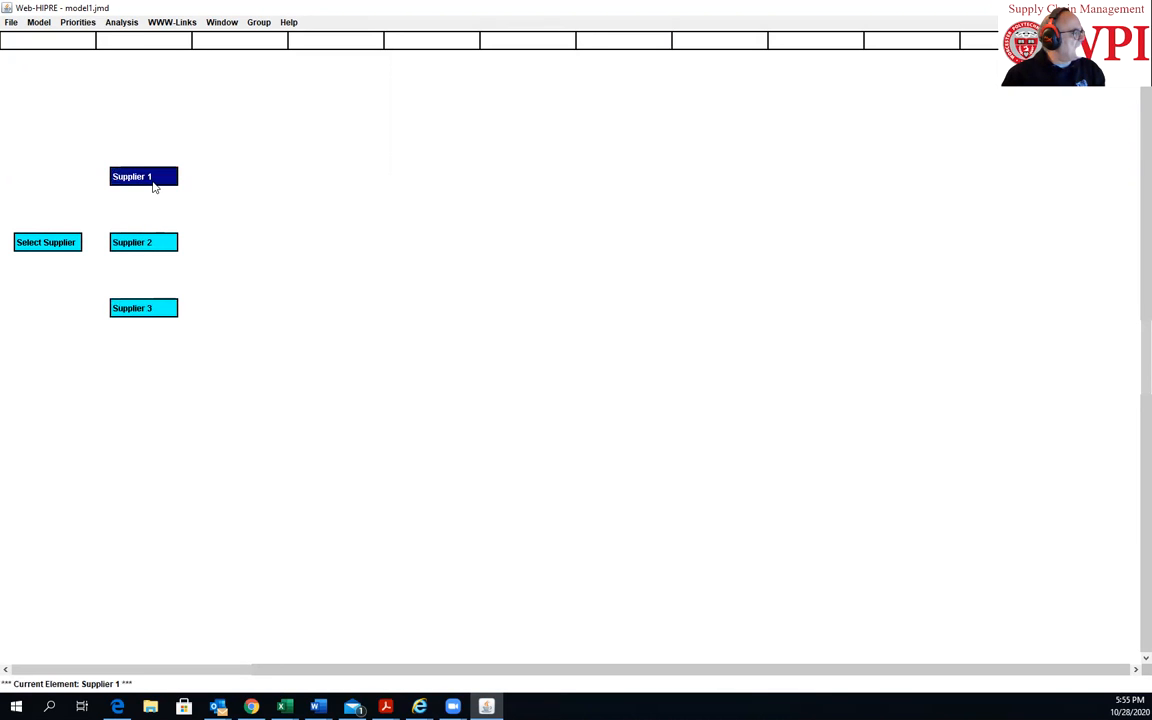
{"action": "left_click", "coordinate": [154, 248], "text": "shift"}
{"action": "left_click", "coordinate": [161, 316], "text": "shift"}
{"action": "left_click_drag", "start_coordinate": [161, 315], "coordinate": [280, 320]}
{"action": "left_click_drag", "start_coordinate": [180, 247], "coordinate": [216, 249]}
{"action": "left_click", "coordinate": [170, 177]}
{"action": "left_click_drag", "start_coordinate": [168, 176], "coordinate": [216, 180]}
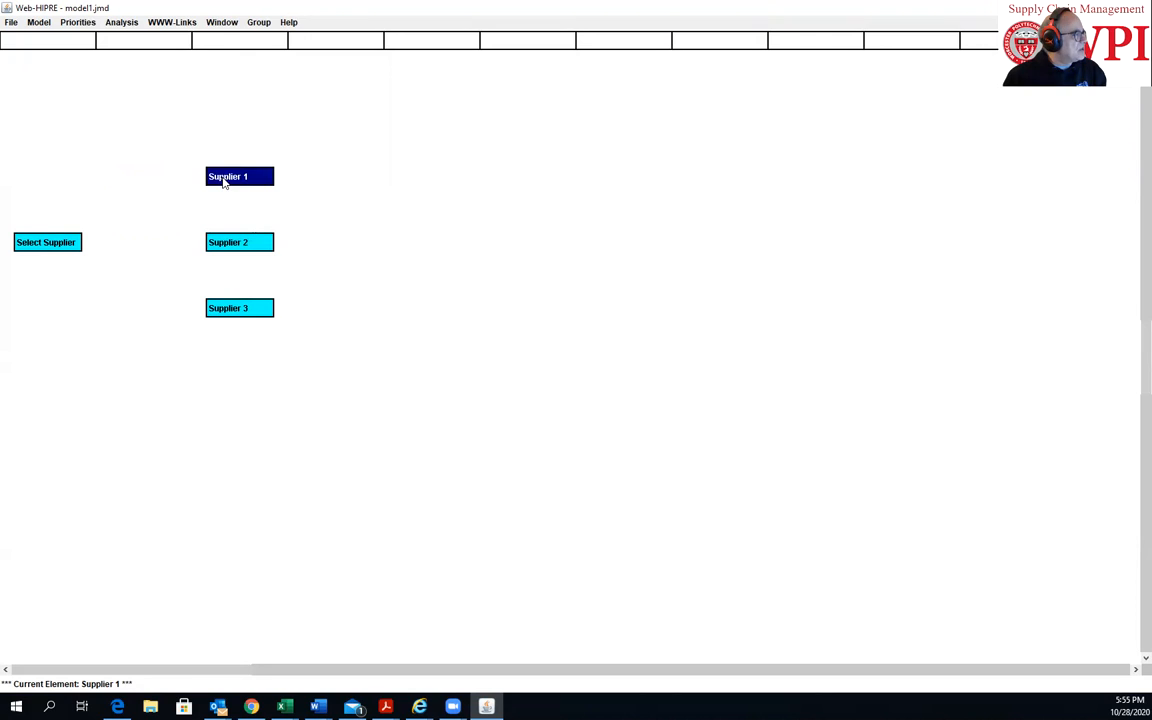
{"action": "left_click", "coordinate": [132, 178]}
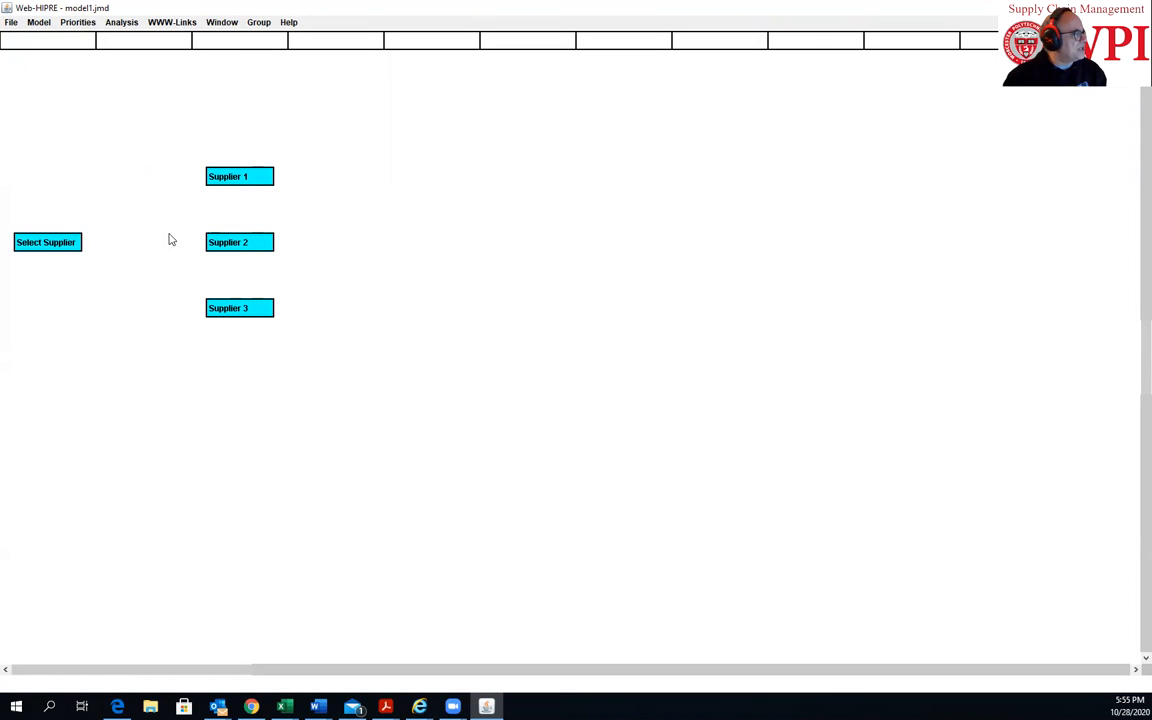
Add three criteria elements stacked in the second column, named "Quality", "Cost" and "Flexibility".
{"action": "double_click", "coordinate": [120, 110]}
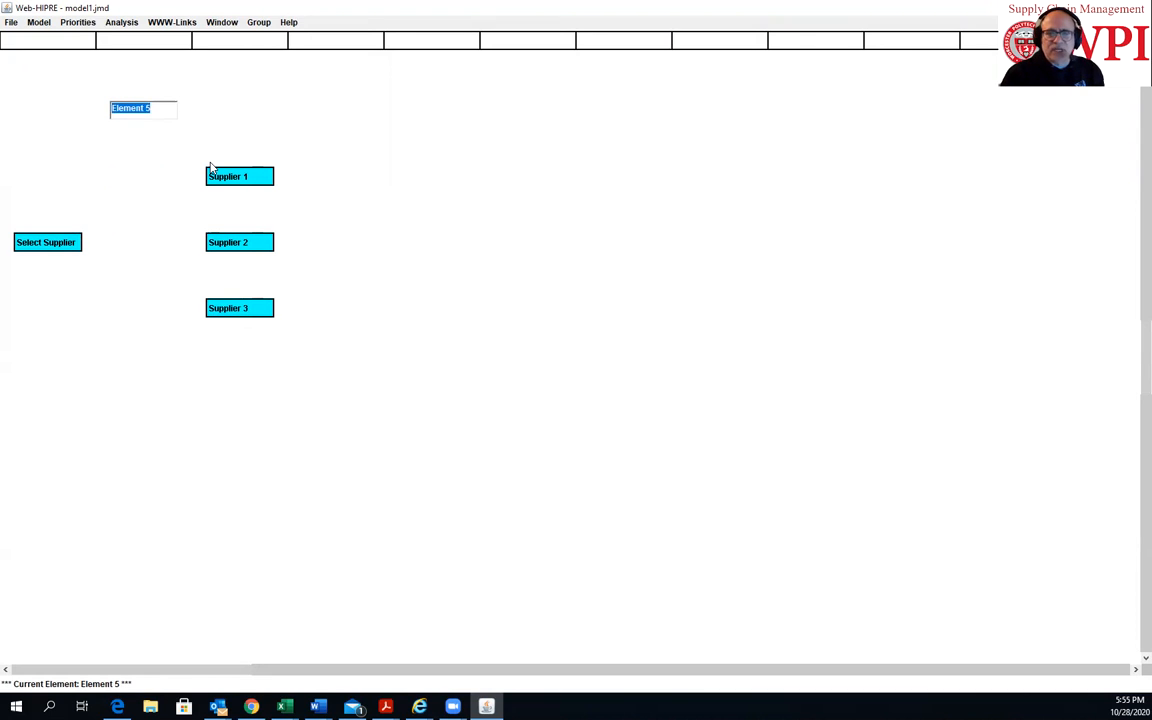
{"action": "type", "text": "Quality"}
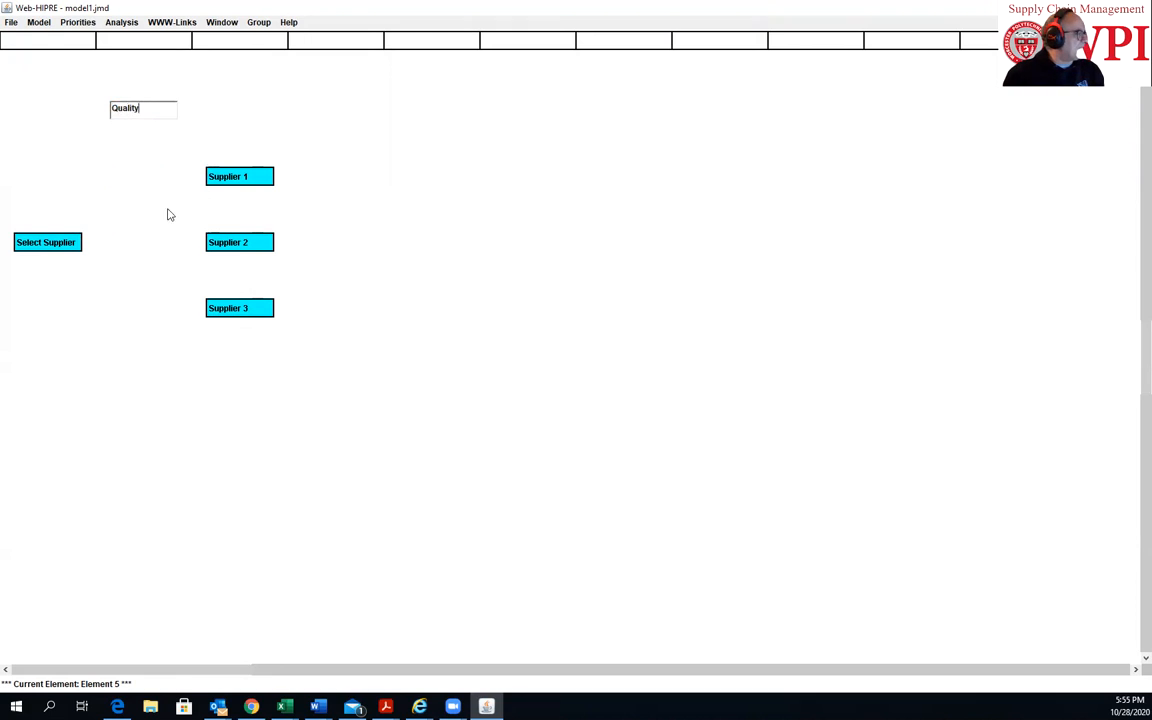
{"action": "double_click", "coordinate": [136, 222]}
{"action": "type", "text": "C"}
{"action": "key", "text": "BackSpace"}
{"action": "type", "text": "Cost"}
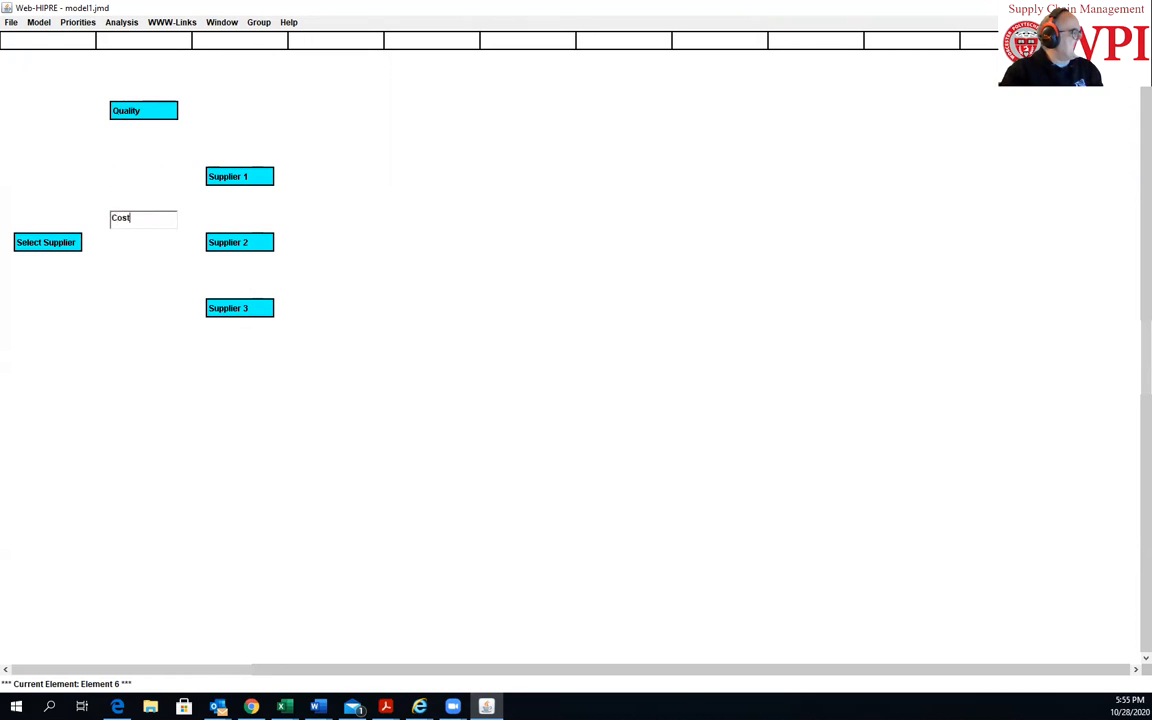
{"action": "double_click", "coordinate": [140, 306]}
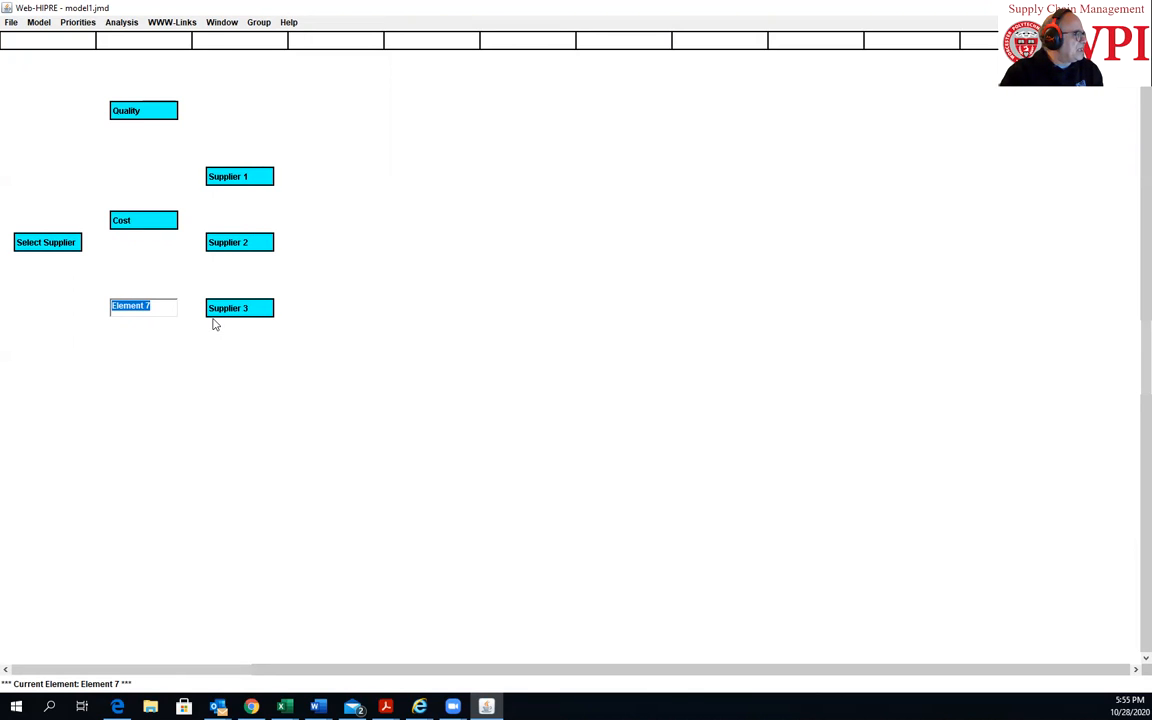
{"action": "type", "text": "Flexibility"}
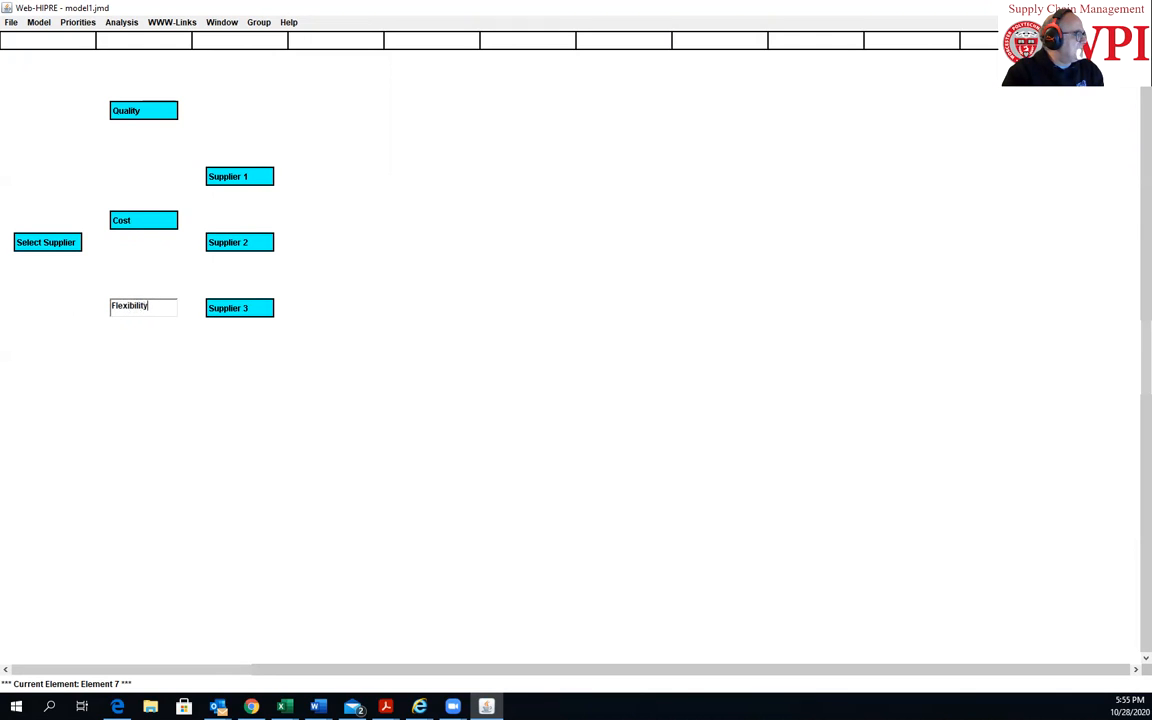
{"action": "key", "text": "Return"}
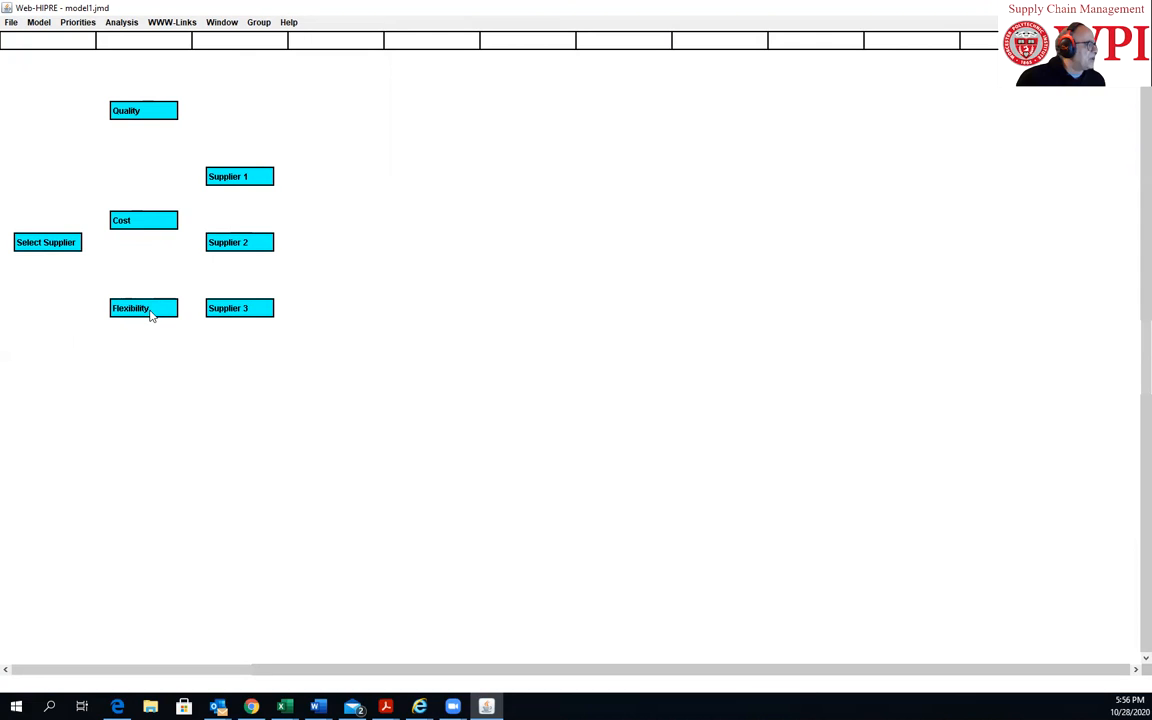
Connect the Select Supplier goal to the Quality, Cost and Flexibility criteria.
{"action": "left_click", "coordinate": [58, 249]}
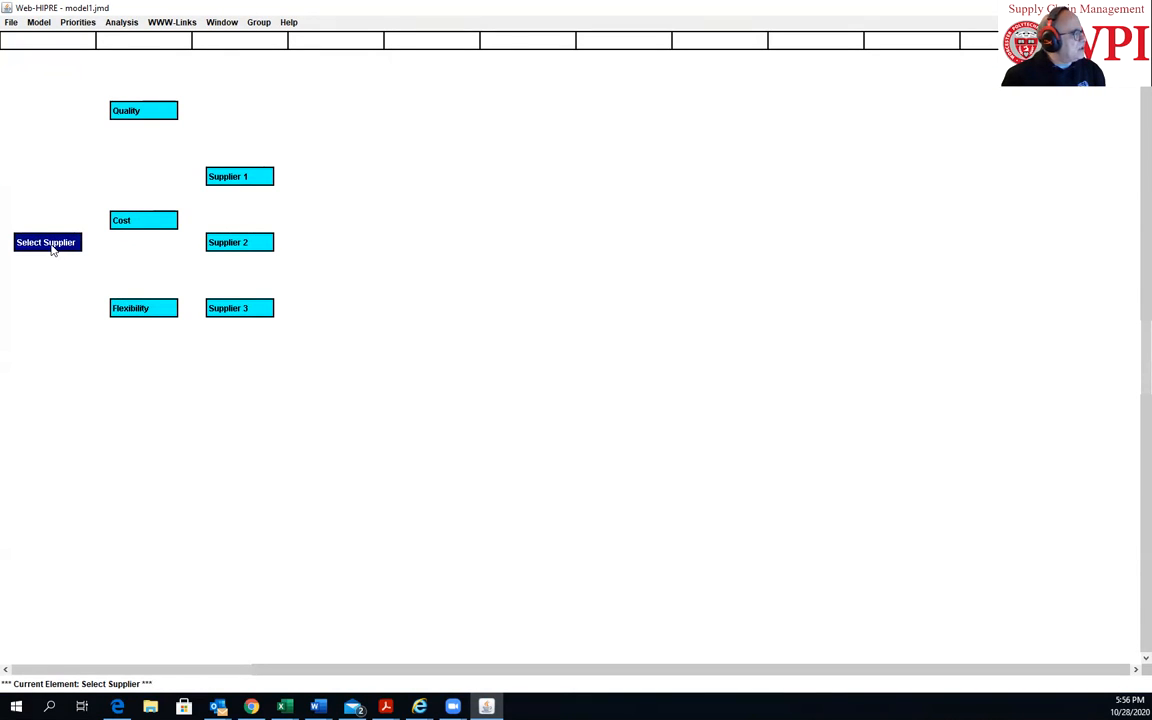
{"action": "left_click", "coordinate": [49, 267]}
{"action": "left_click", "coordinate": [44, 248]}
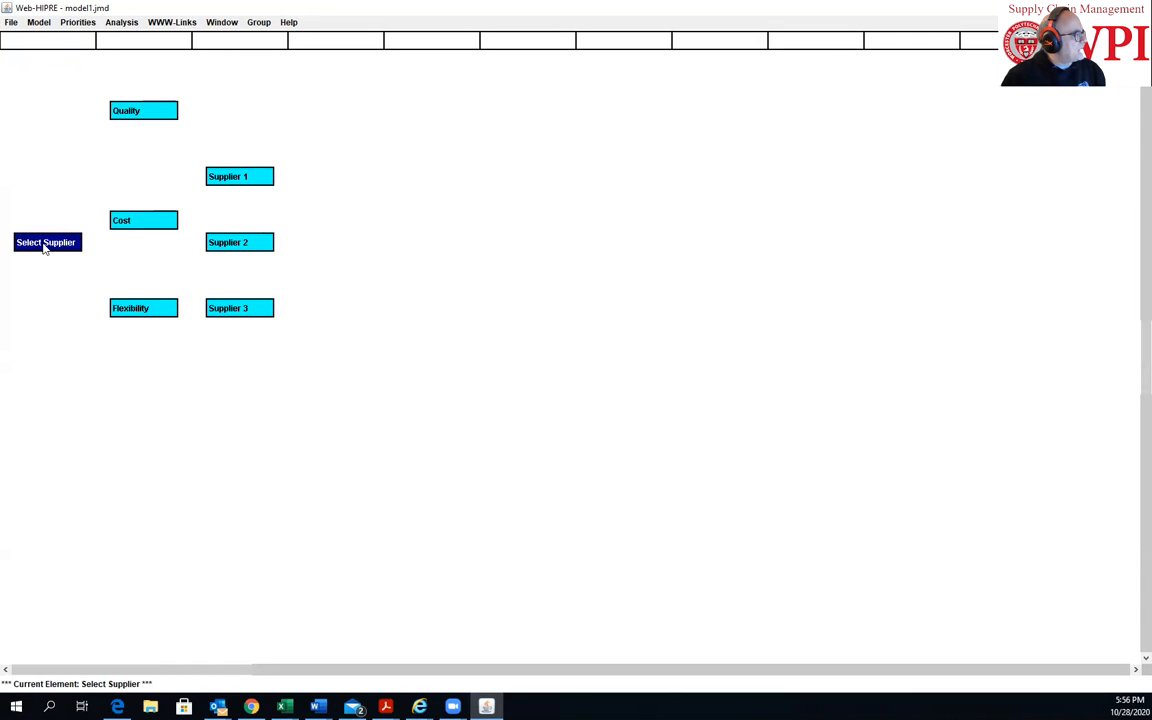
{"action": "left_click", "coordinate": [128, 115]}
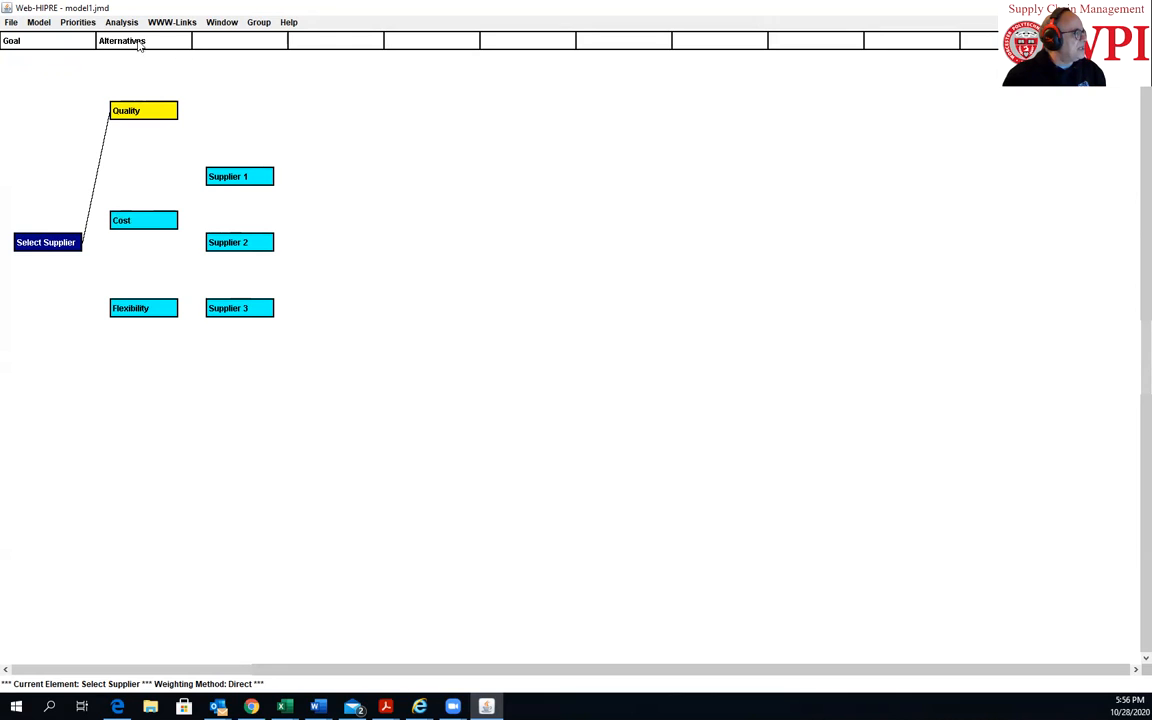
{"action": "left_click", "coordinate": [138, 227]}
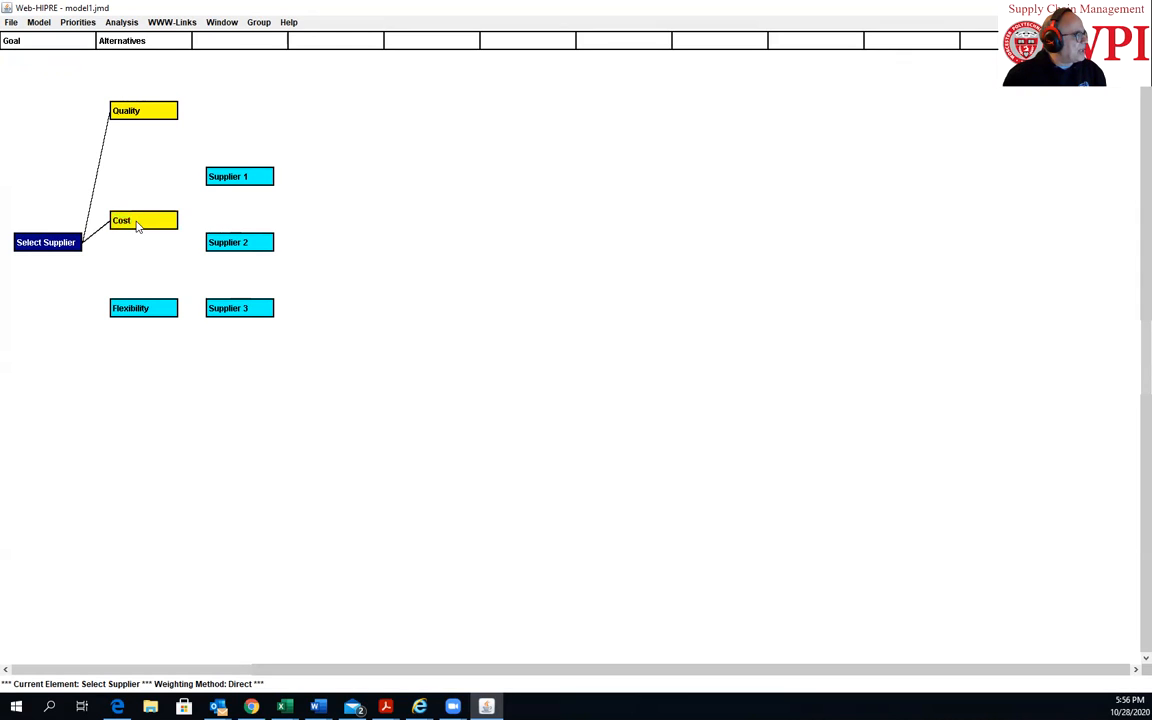
{"action": "left_click", "coordinate": [126, 306]}
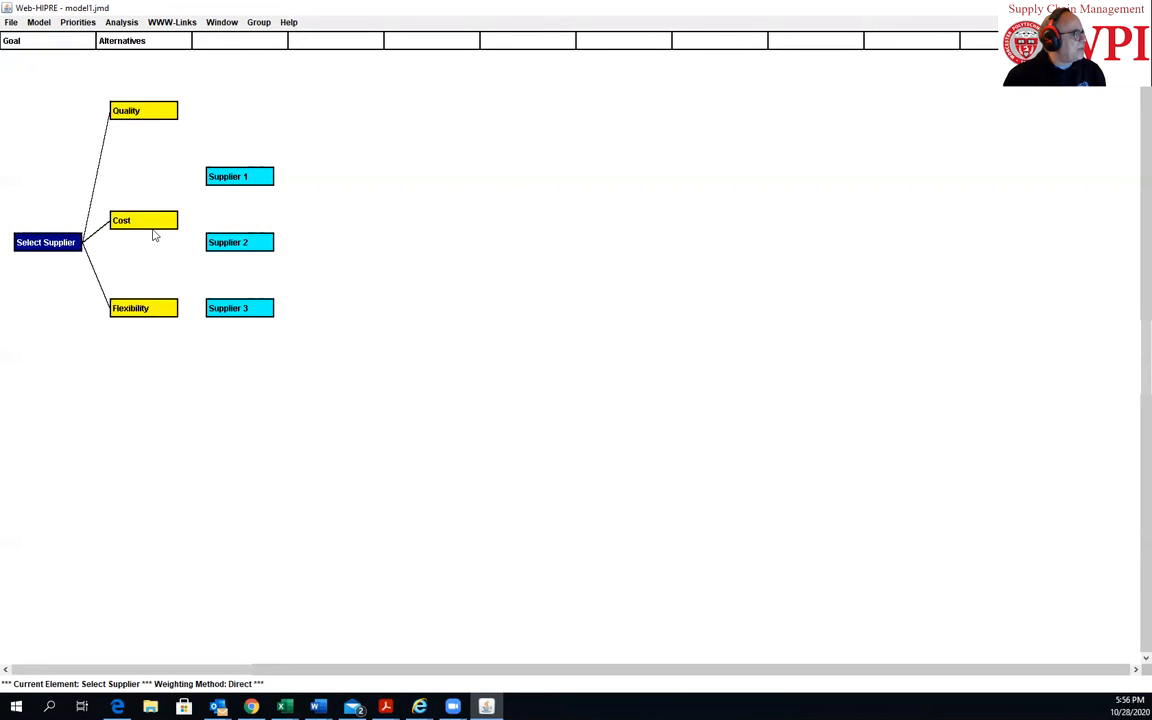
Connect the Quality criterion to Supplier 1, Supplier 2 and Supplier 3.
{"action": "left_click", "coordinate": [143, 116]}
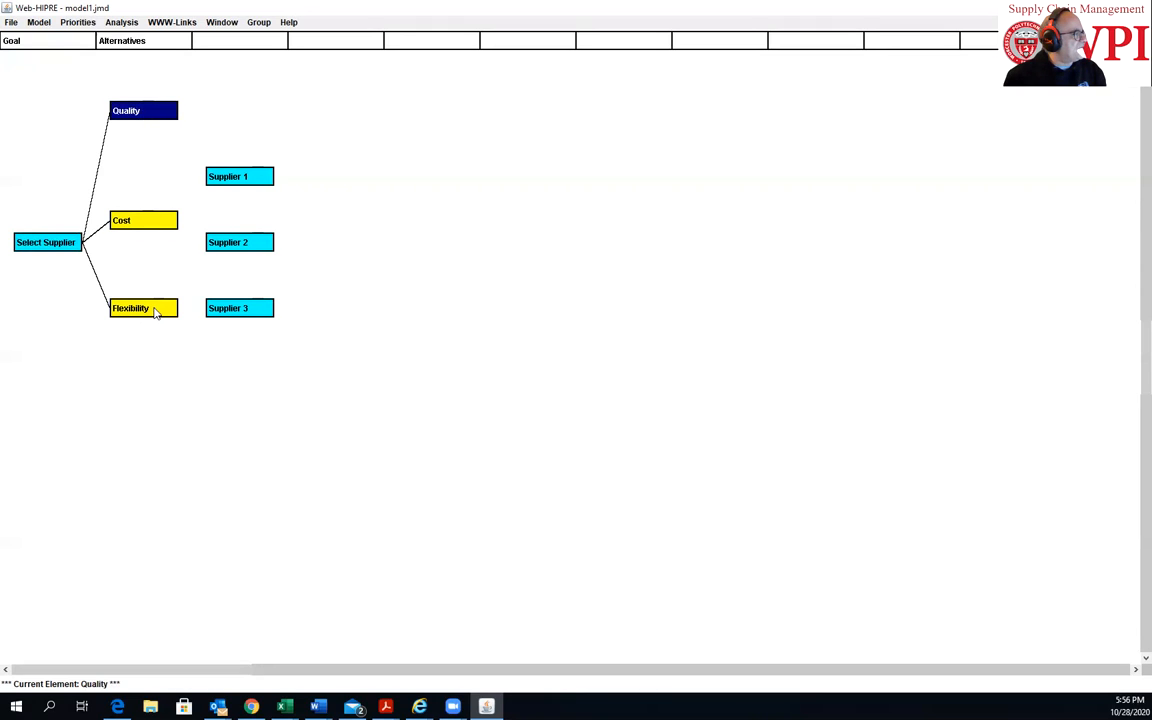
{"action": "left_click", "coordinate": [224, 177]}
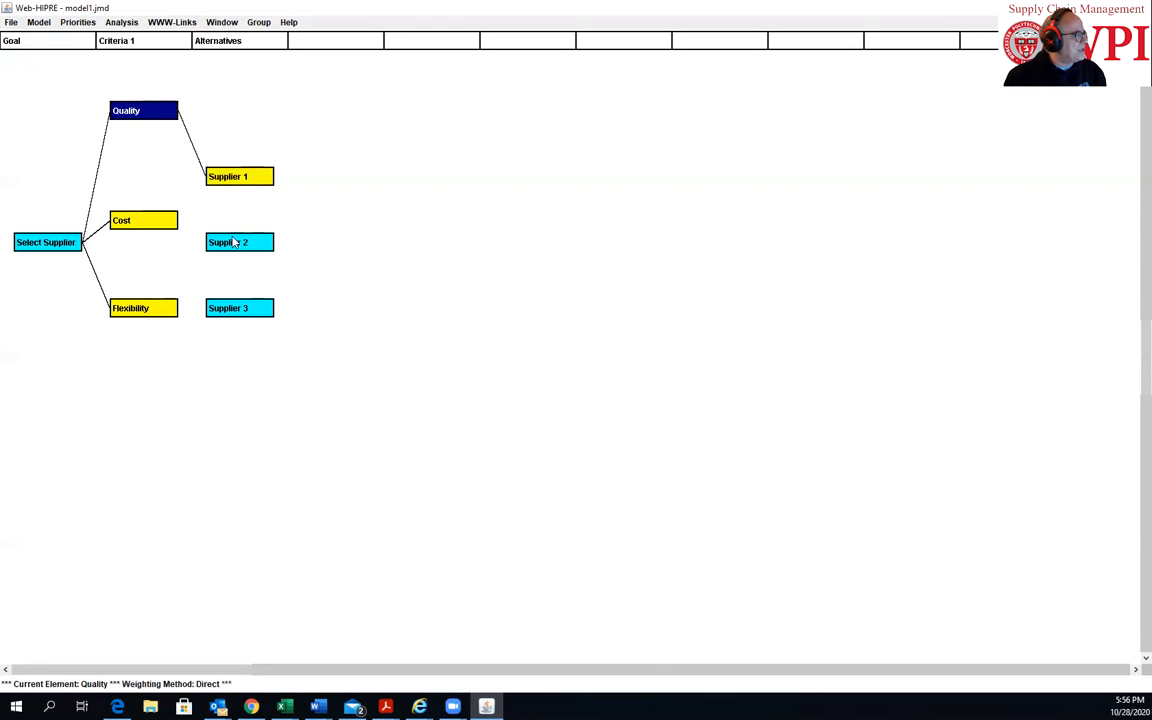
{"action": "left_click", "coordinate": [235, 243]}
{"action": "left_click", "coordinate": [228, 306]}
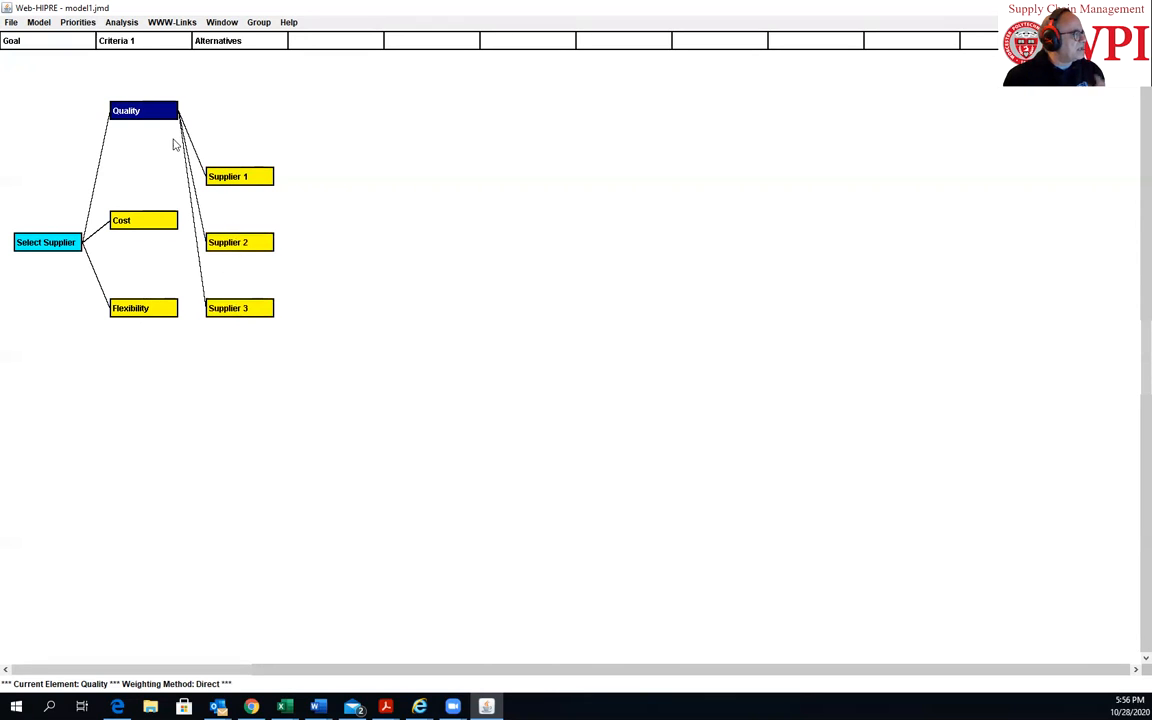
Connect the Cost criterion to Supplier 1, Supplier 2 and Supplier 3.
{"action": "left_click", "coordinate": [141, 218]}
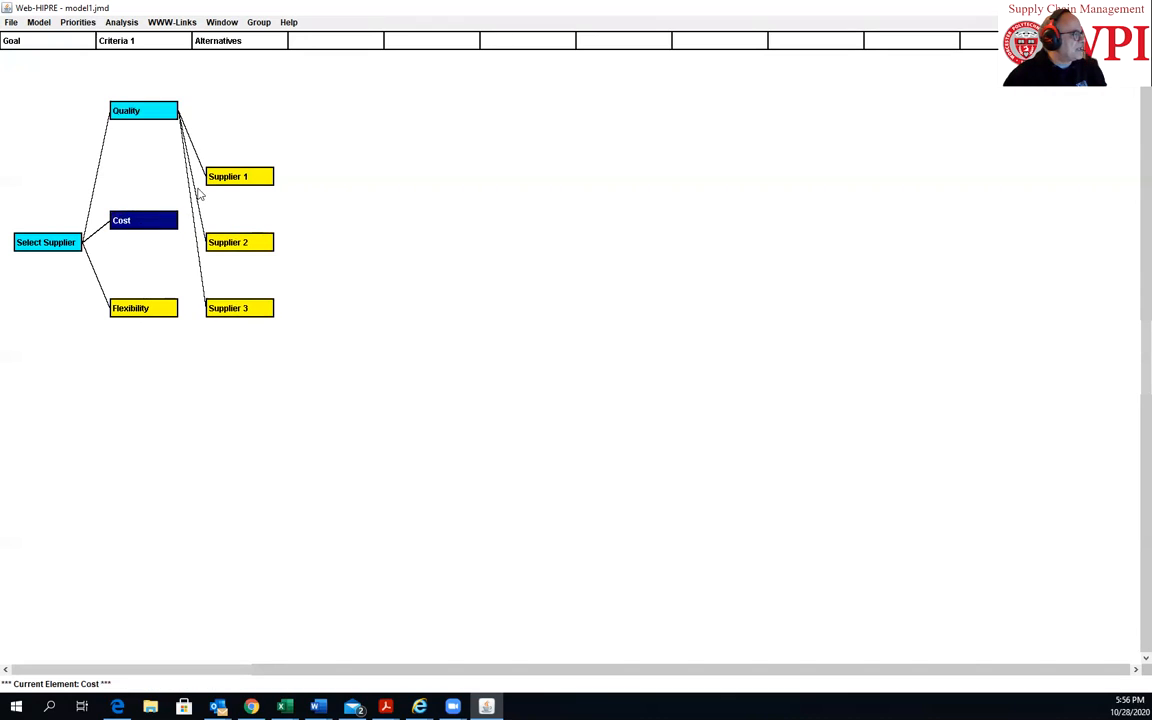
{"action": "left_click", "coordinate": [224, 175]}
{"action": "left_click", "coordinate": [155, 219]}
{"action": "left_click", "coordinate": [225, 180]}
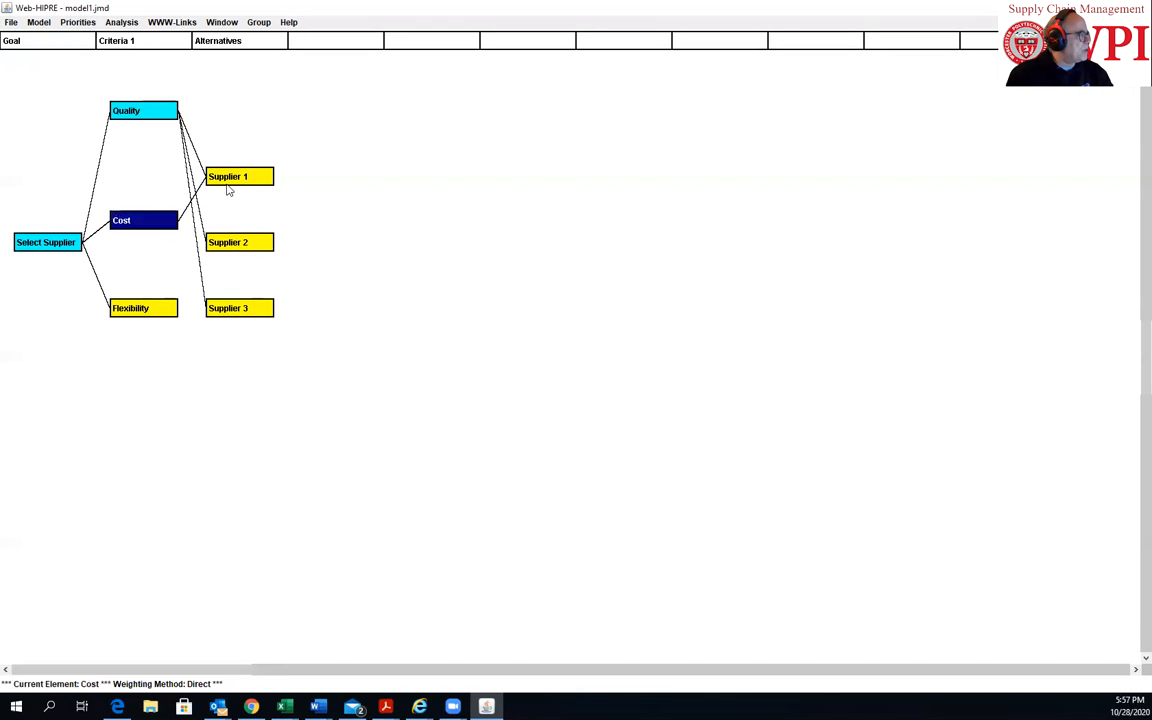
{"action": "left_click", "coordinate": [237, 243]}
{"action": "left_click", "coordinate": [232, 308]}
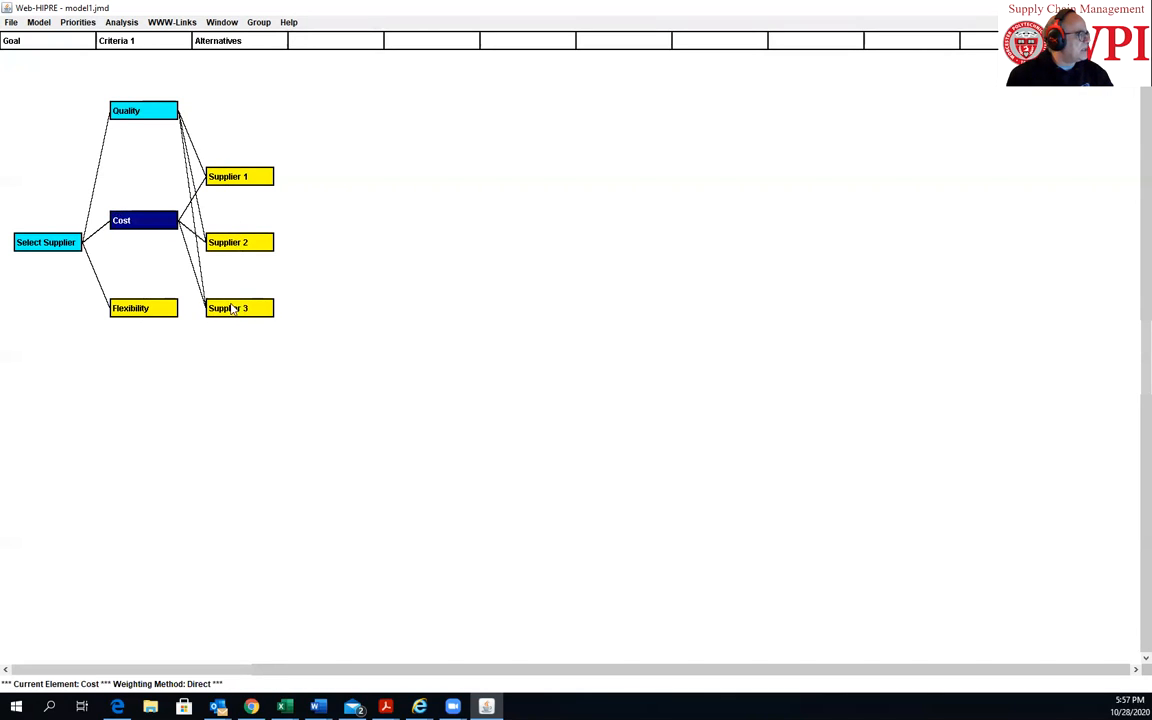
Connect the Flexibility criterion to Supplier 1, Supplier 2 and Supplier 3.
{"action": "left_click", "coordinate": [163, 312]}
{"action": "left_click", "coordinate": [163, 312]}
{"action": "left_click", "coordinate": [236, 181]}
{"action": "left_click", "coordinate": [236, 245]}
{"action": "left_click", "coordinate": [240, 308]}
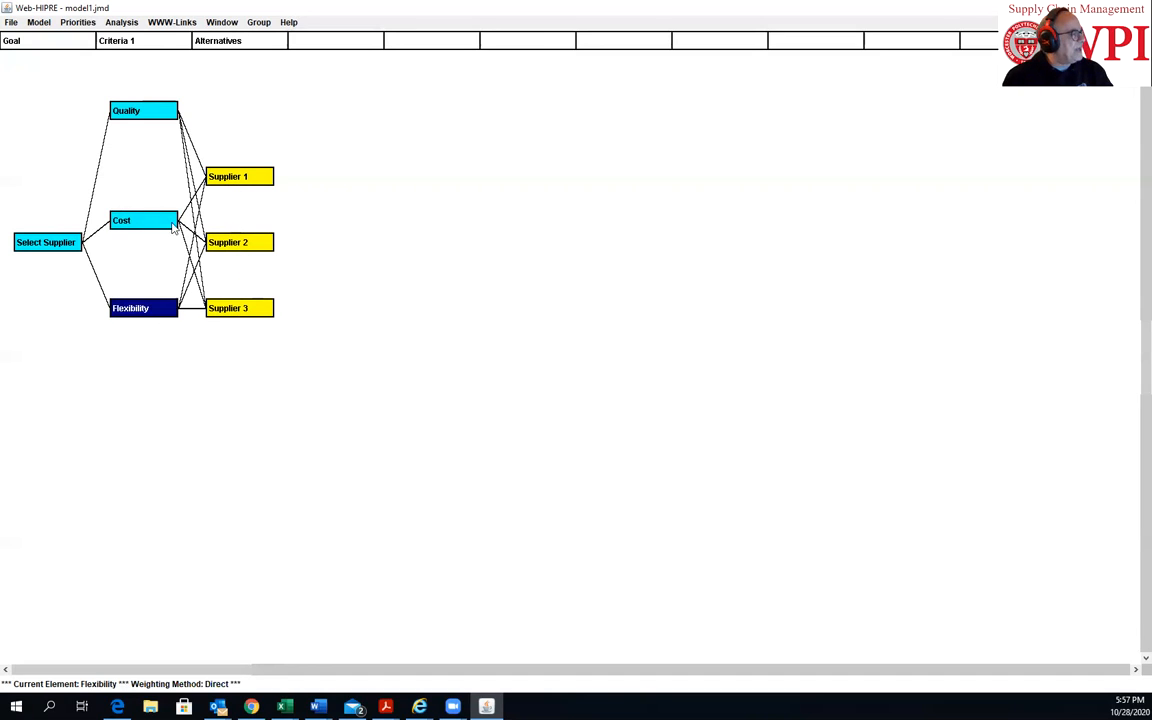
Move the Flexibility element slightly lower in the Criteria 1 column, just below the level of Supplier 3.
{"action": "left_click", "coordinate": [177, 350]}
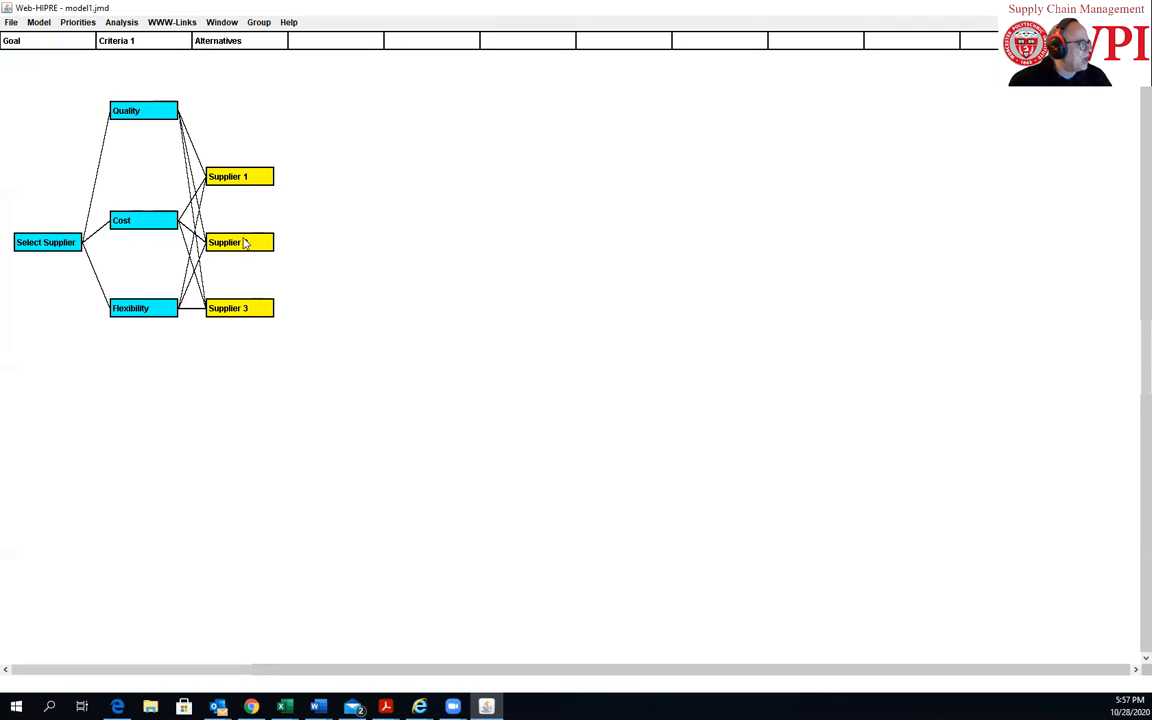
{"action": "left_click_drag", "start_coordinate": [147, 310], "coordinate": [160, 336]}
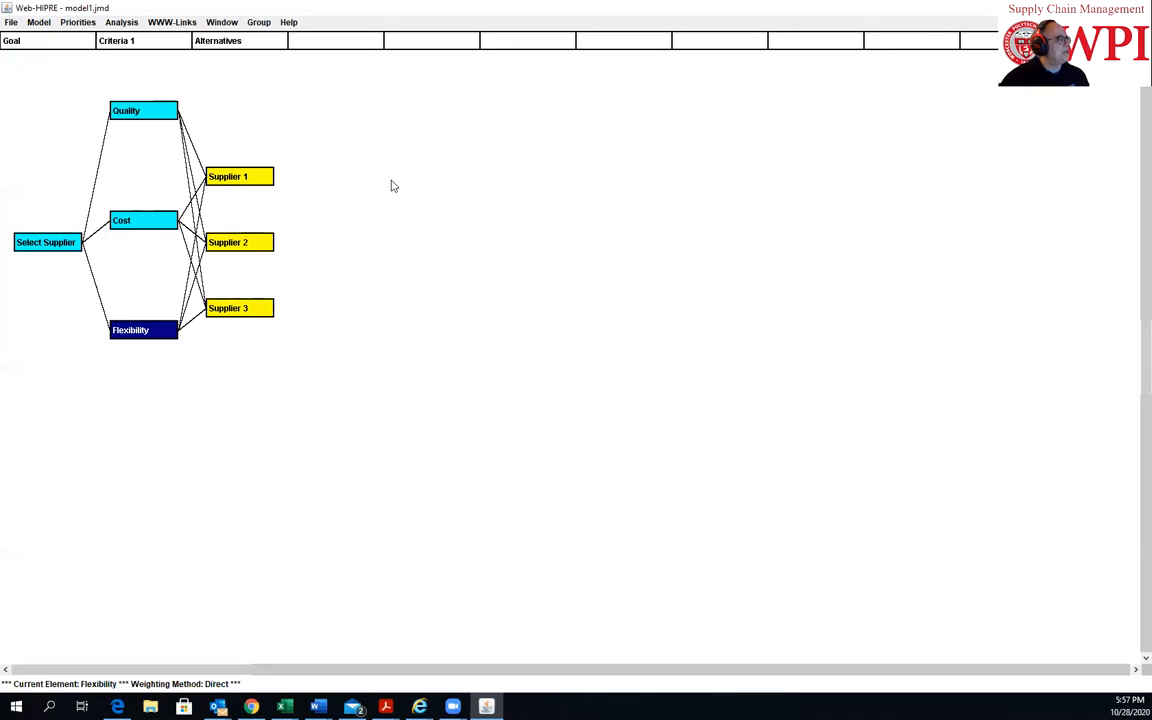
{"action": "left_click", "coordinate": [305, 202]}
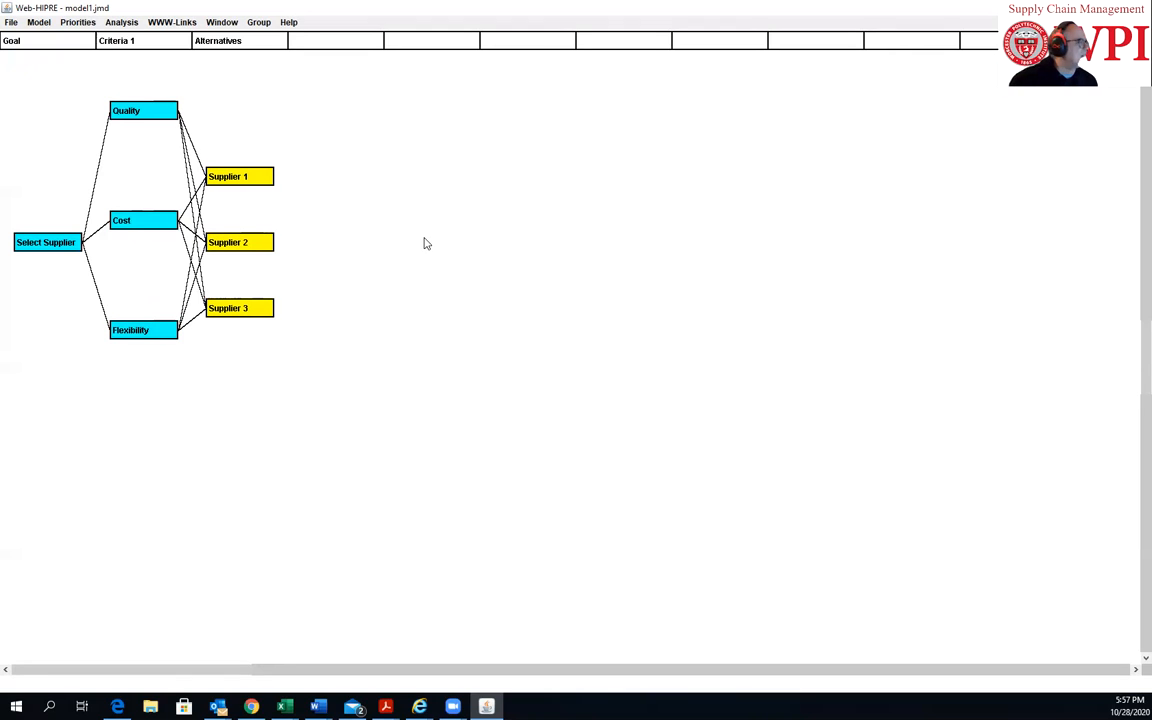
{"action": "left_click", "coordinate": [40, 22]}
{"action": "mouse_move", "coordinate": [117, 22]}
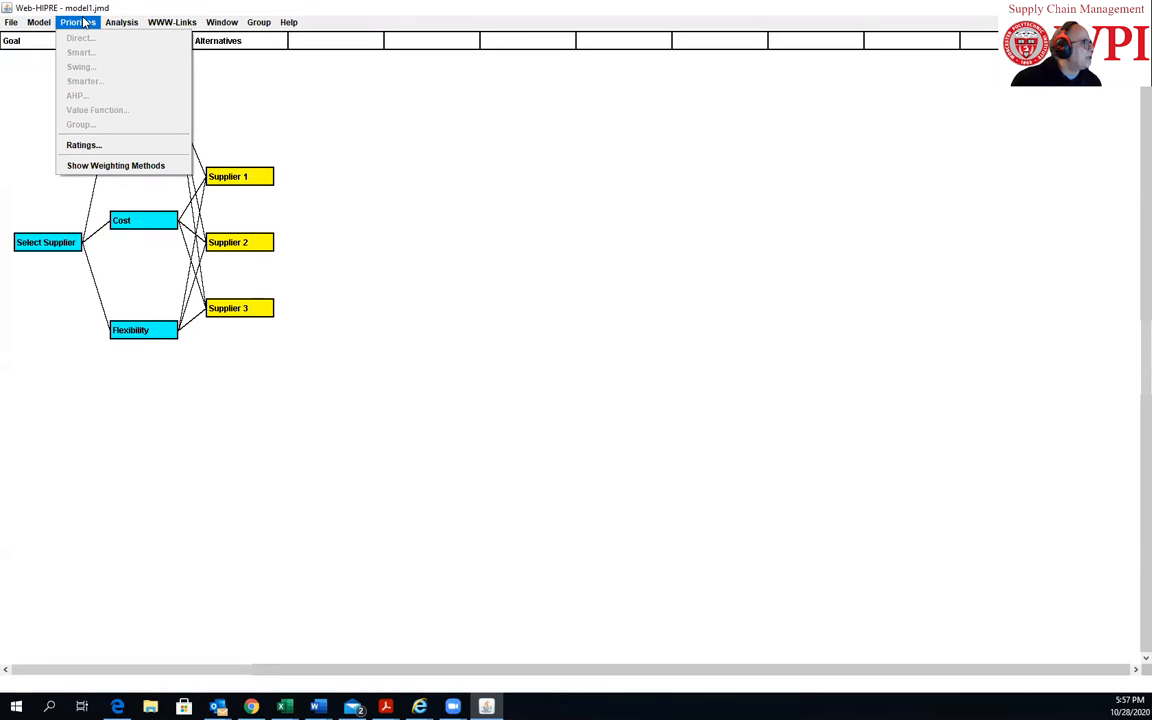
Open the priorities of the Select Supplier goal with the AHP pairwise weighting method.
{"action": "mouse_move", "coordinate": [217, 23]}
{"action": "mouse_move", "coordinate": [171, 21]}
{"action": "left_click", "coordinate": [49, 245]}
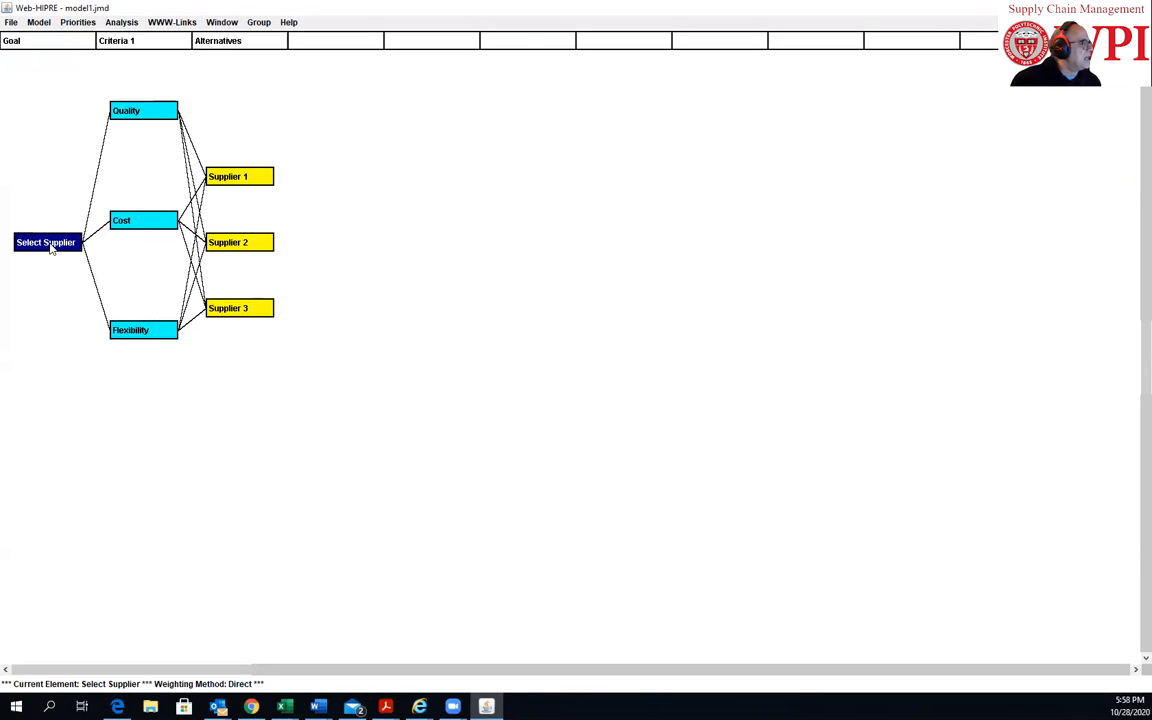
{"action": "double_click", "coordinate": [51, 246]}
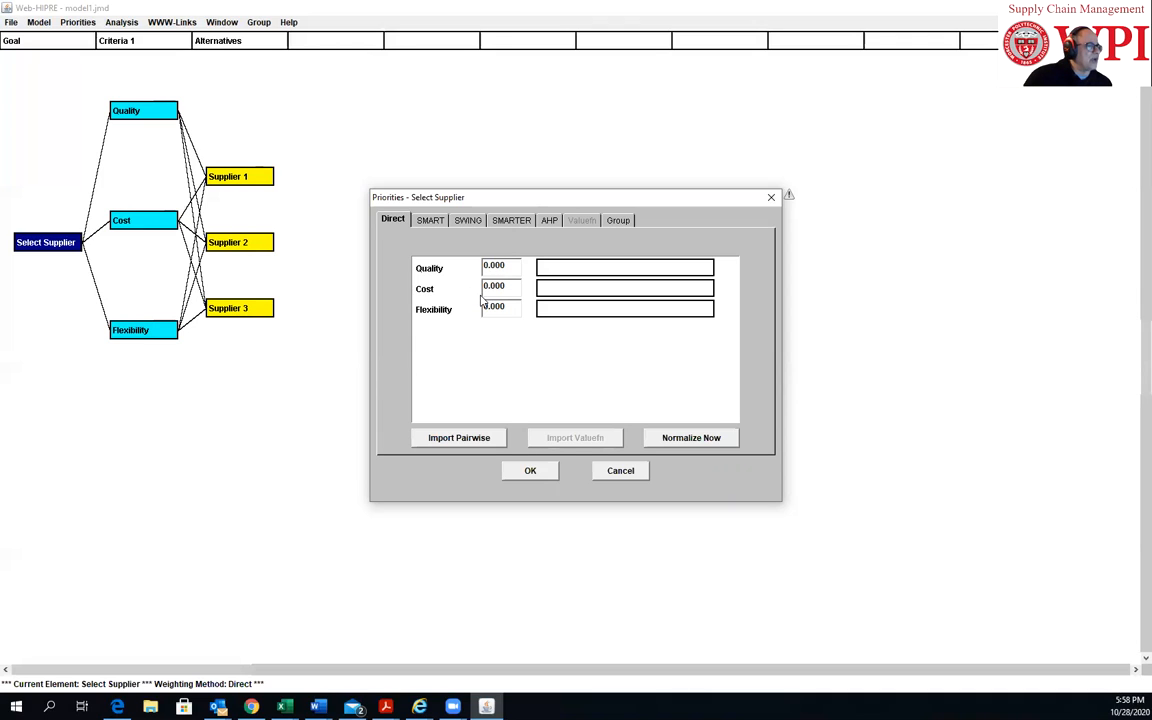
{"action": "left_click", "coordinate": [551, 221]}
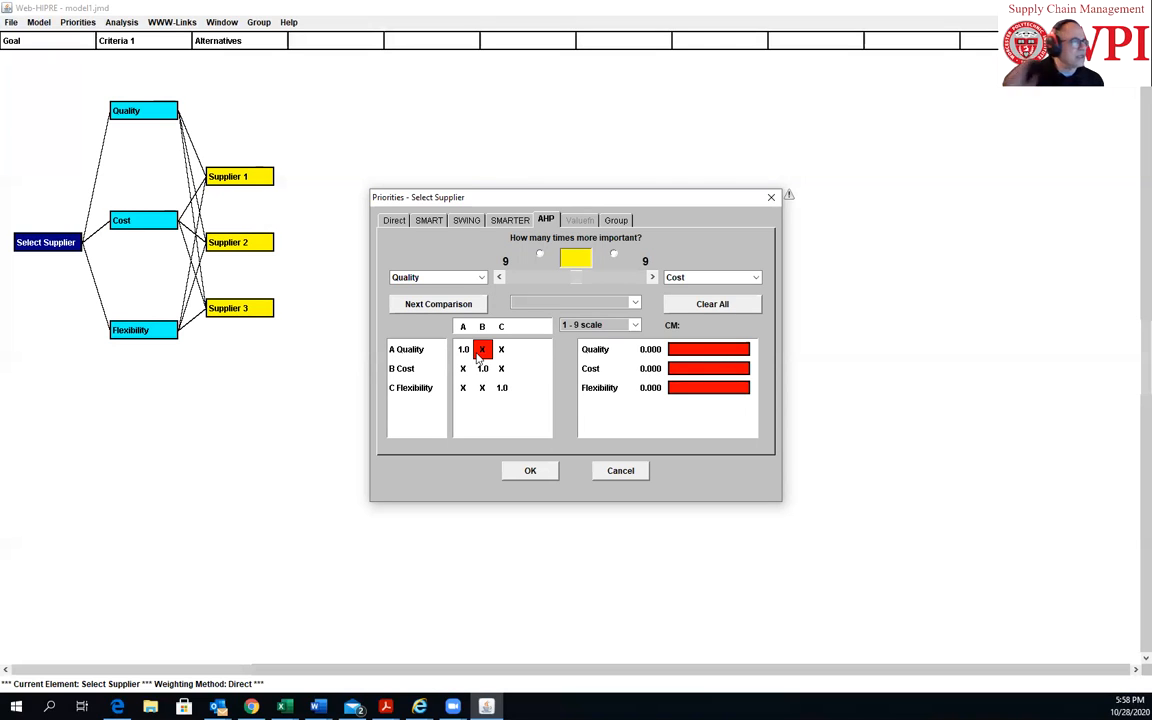
Rate Quality against Cost as "5 strongly preferred" in favour of Quality.
{"action": "left_click", "coordinate": [597, 279]}
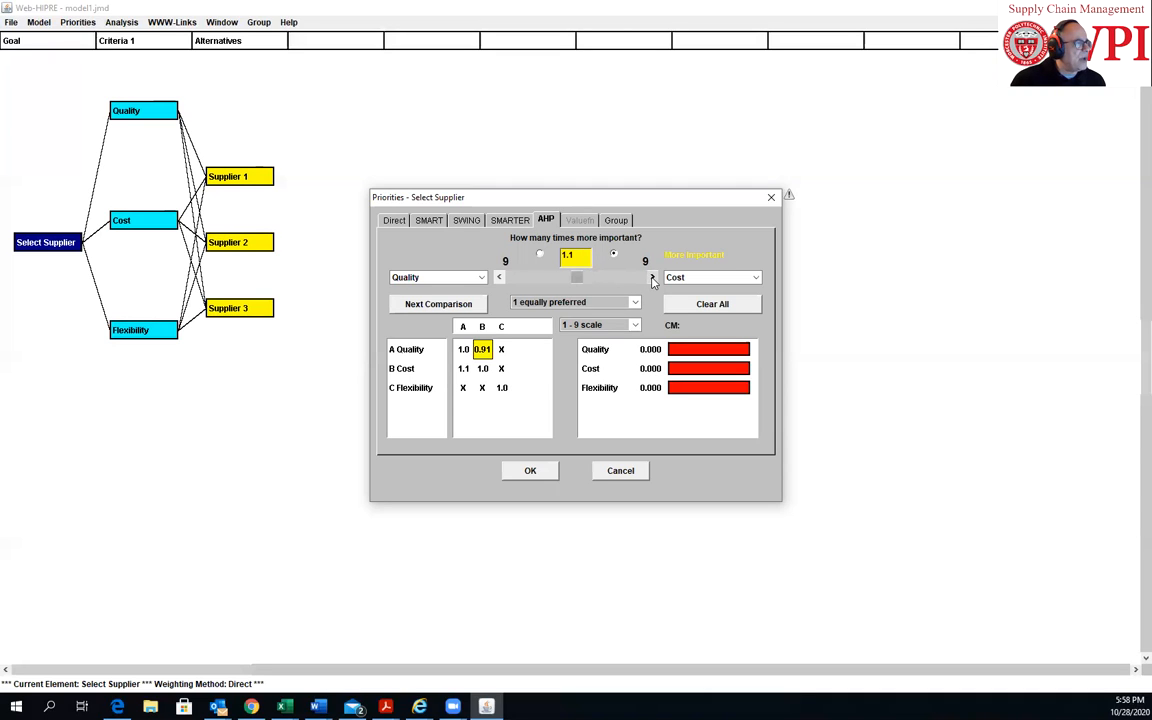
{"action": "left_click", "coordinate": [499, 278]}
{"action": "left_click", "coordinate": [499, 278]}
{"action": "left_click", "coordinate": [499, 278]}
{"action": "left_click", "coordinate": [499, 278]}
{"action": "left_click", "coordinate": [499, 278]}
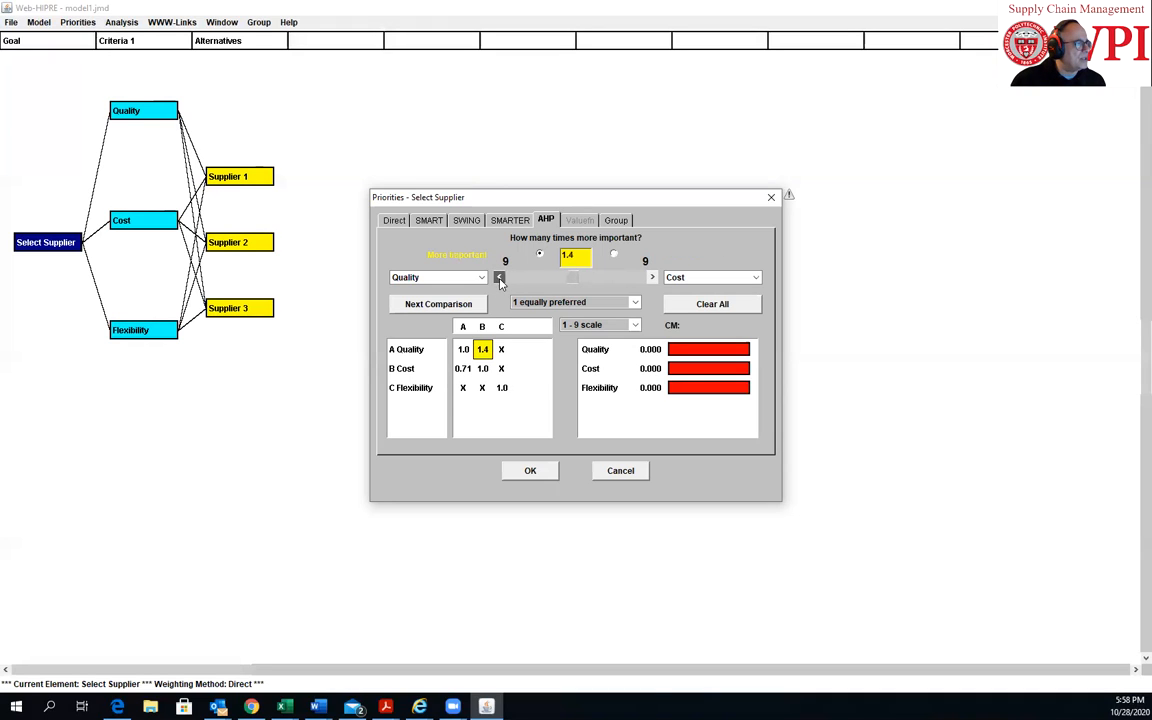
{"action": "left_click_drag", "start_coordinate": [566, 284], "coordinate": [548, 286]}
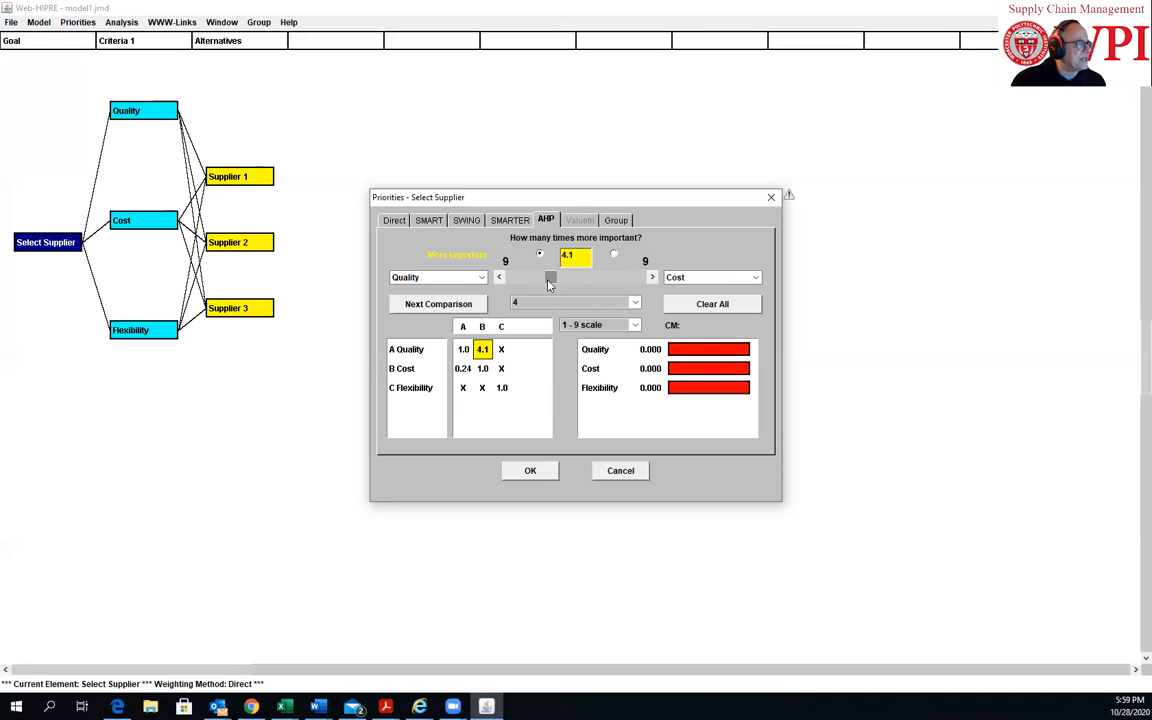
{"action": "left_click", "coordinate": [615, 304]}
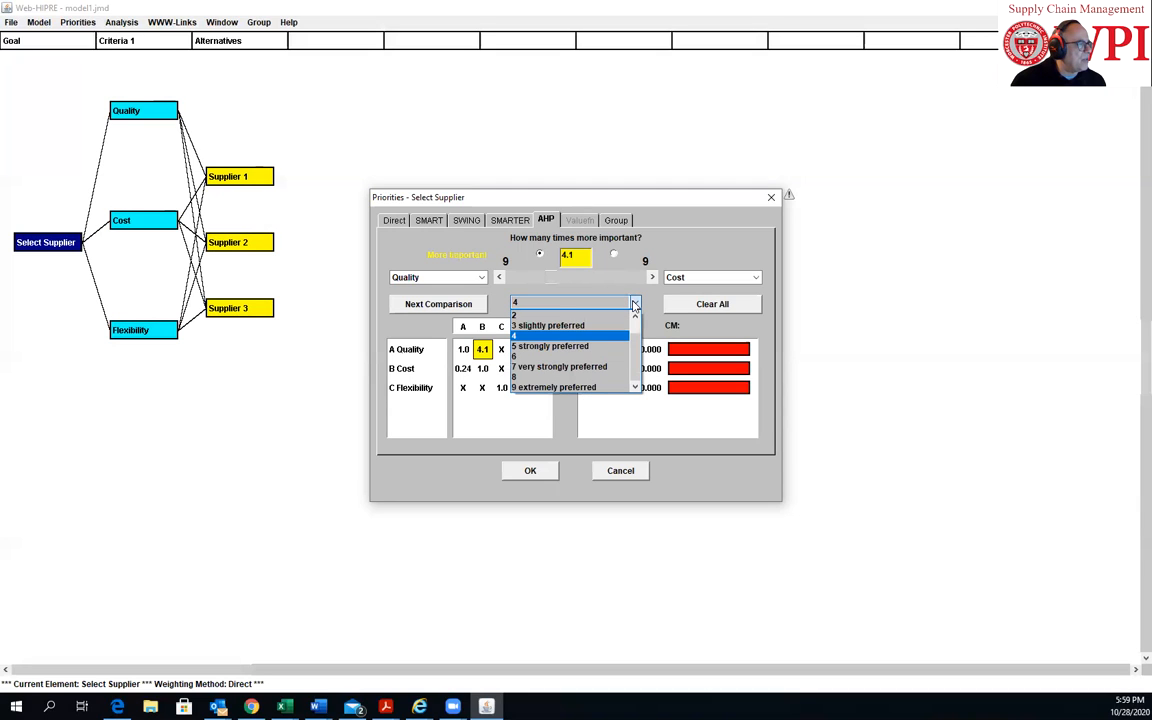
{"action": "left_click", "coordinate": [549, 347]}
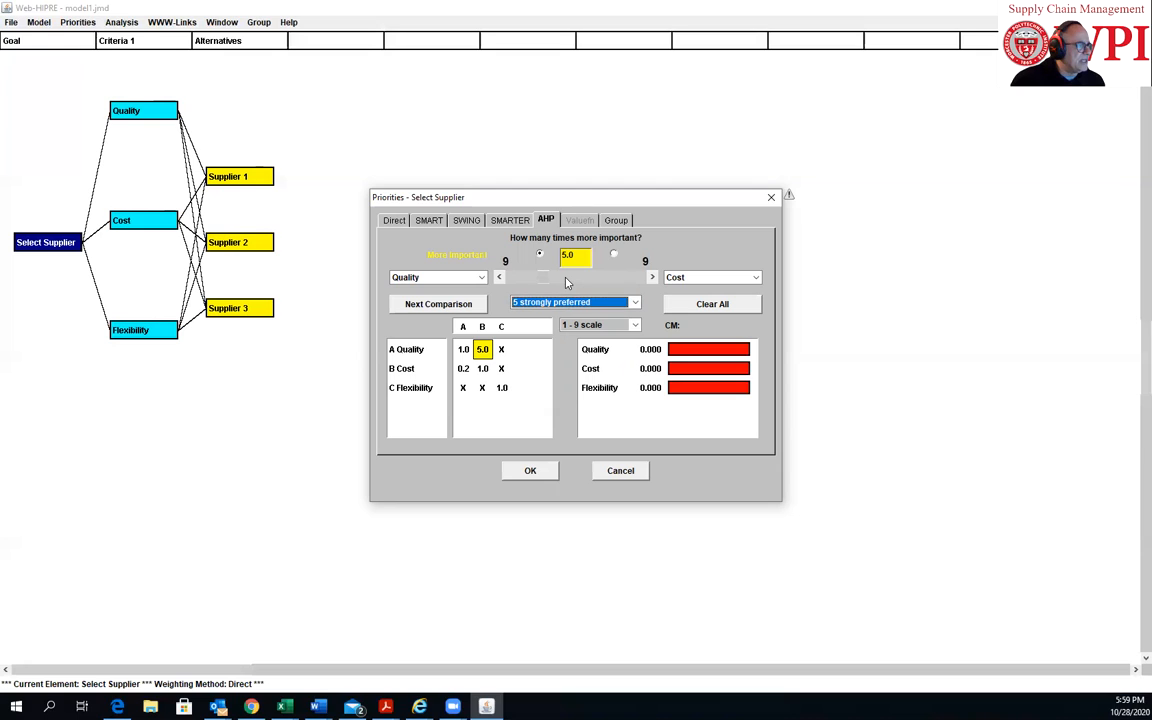
Rate Quality 7.0 times more important than Flexibility in the pairwise comparison.
{"action": "left_click", "coordinate": [501, 349]}
{"action": "left_click_drag", "start_coordinate": [569, 288], "coordinate": [543, 286]}
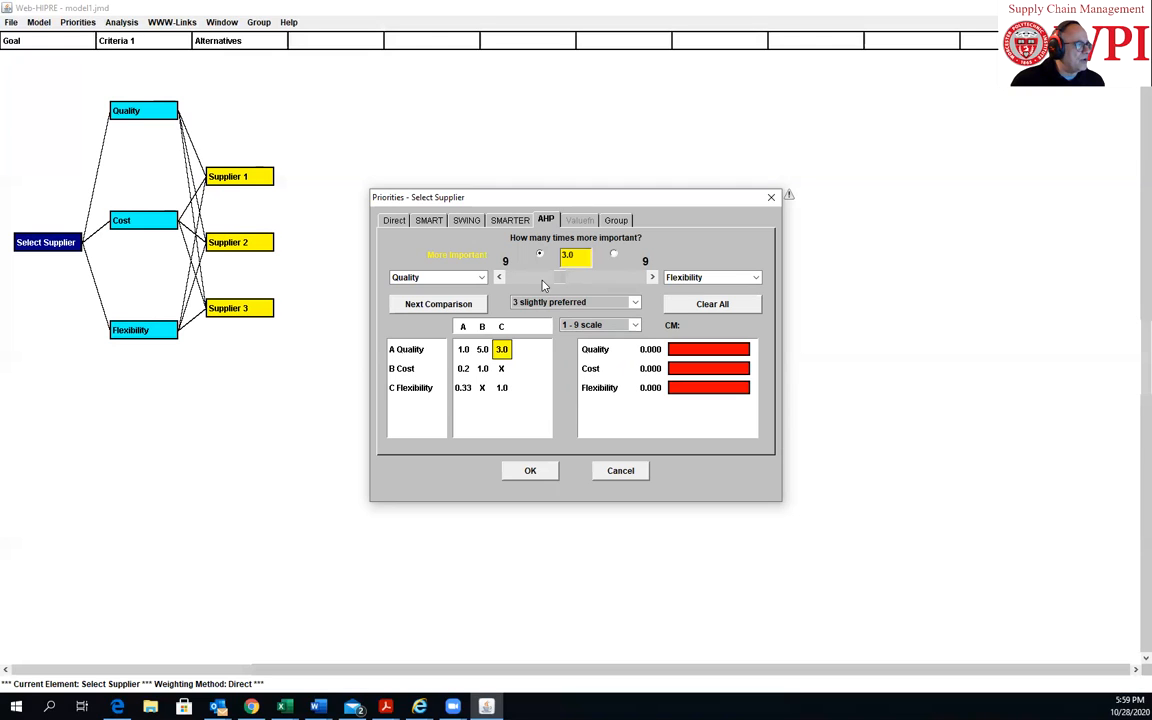
{"action": "left_click", "coordinate": [523, 281]}
{"action": "left_click", "coordinate": [522, 281]}
{"action": "left_click", "coordinate": [522, 281]}
{"action": "left_click", "coordinate": [522, 281]}
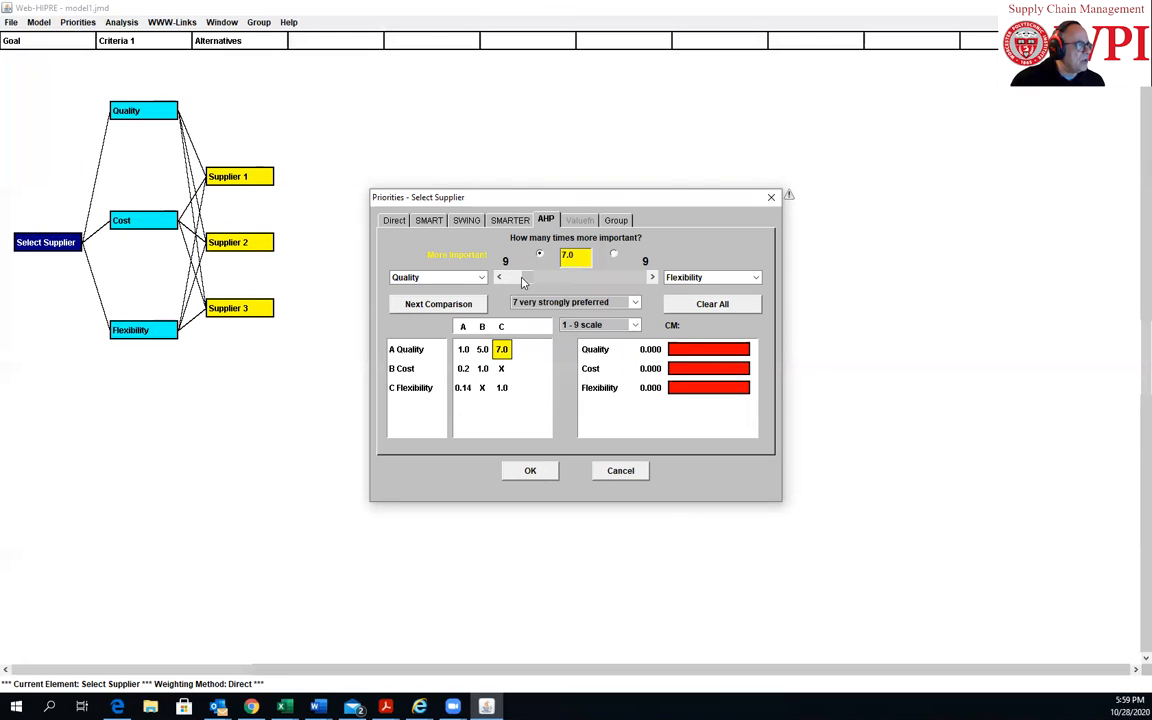
Rate Cost 2.0 times more important than Flexibility and accept the priorities of the Select Supplier goal.
{"action": "left_click", "coordinate": [507, 371]}
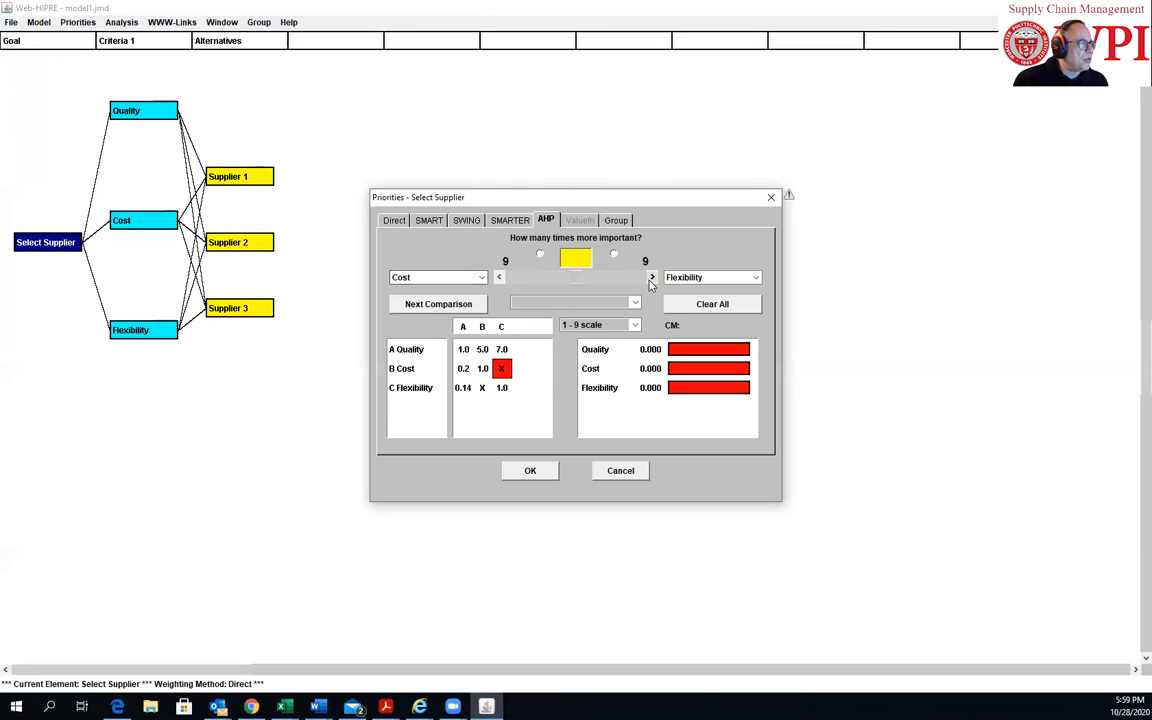
{"action": "left_click", "coordinate": [600, 280]}
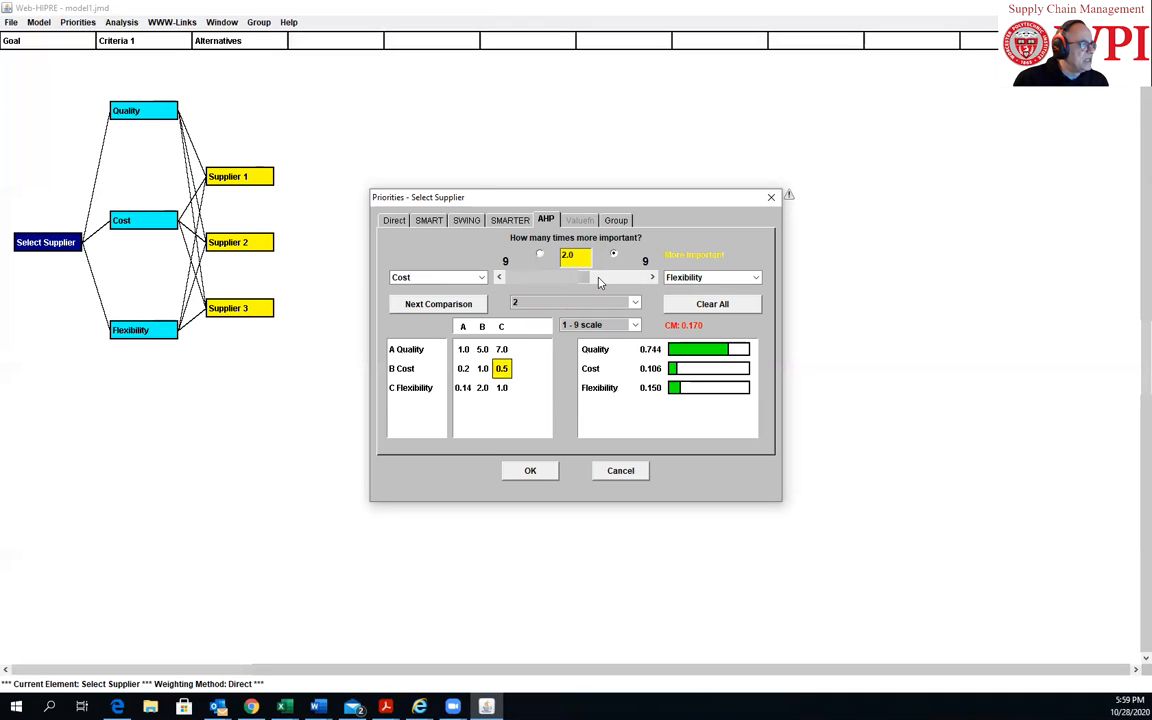
{"action": "left_click", "coordinate": [530, 280]}
{"action": "left_click", "coordinate": [530, 280]}
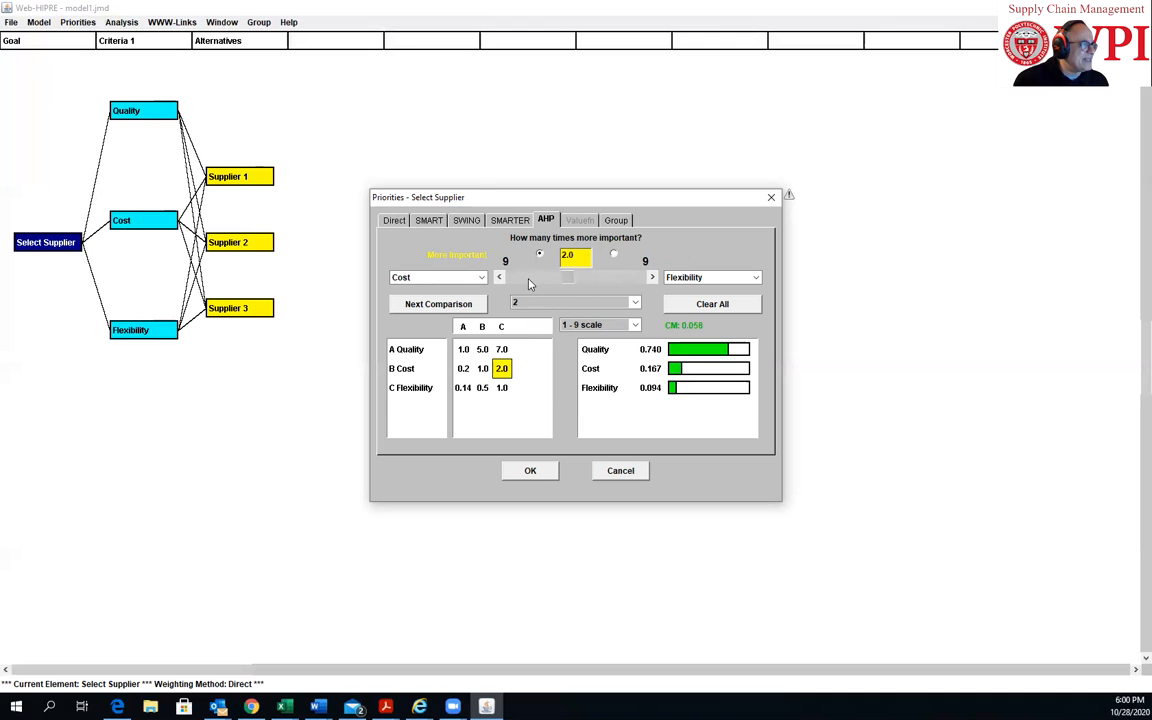
{"action": "left_click", "coordinate": [530, 281]}
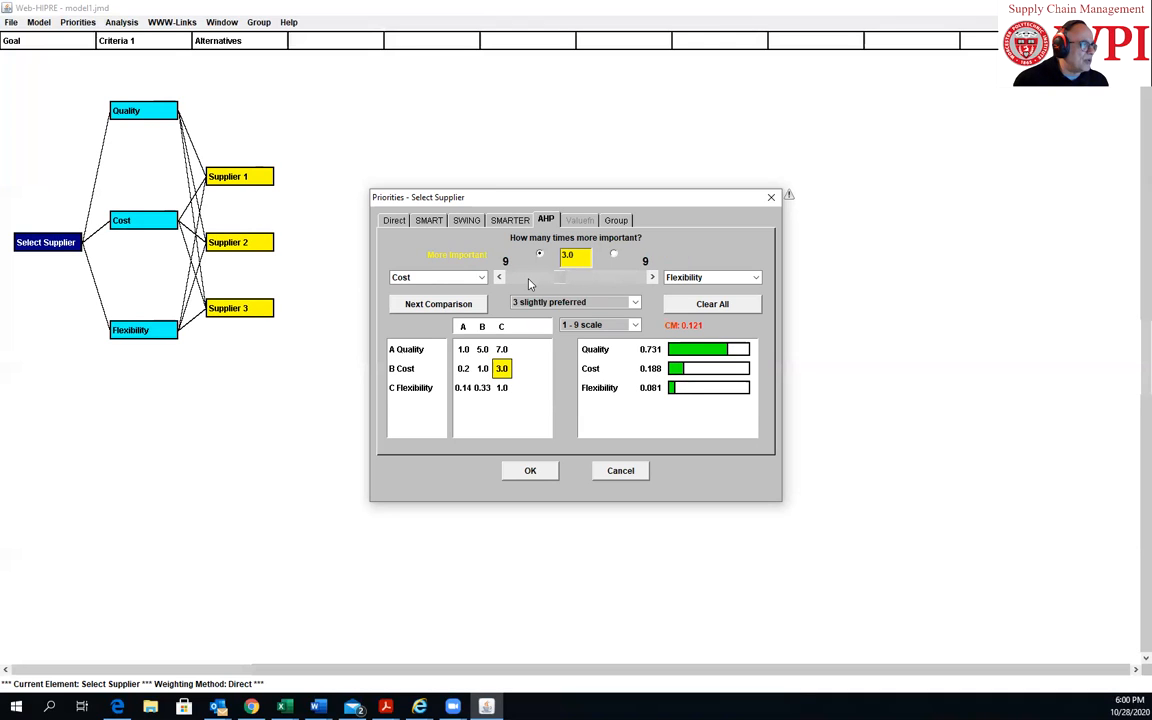
{"action": "left_click", "coordinate": [578, 283]}
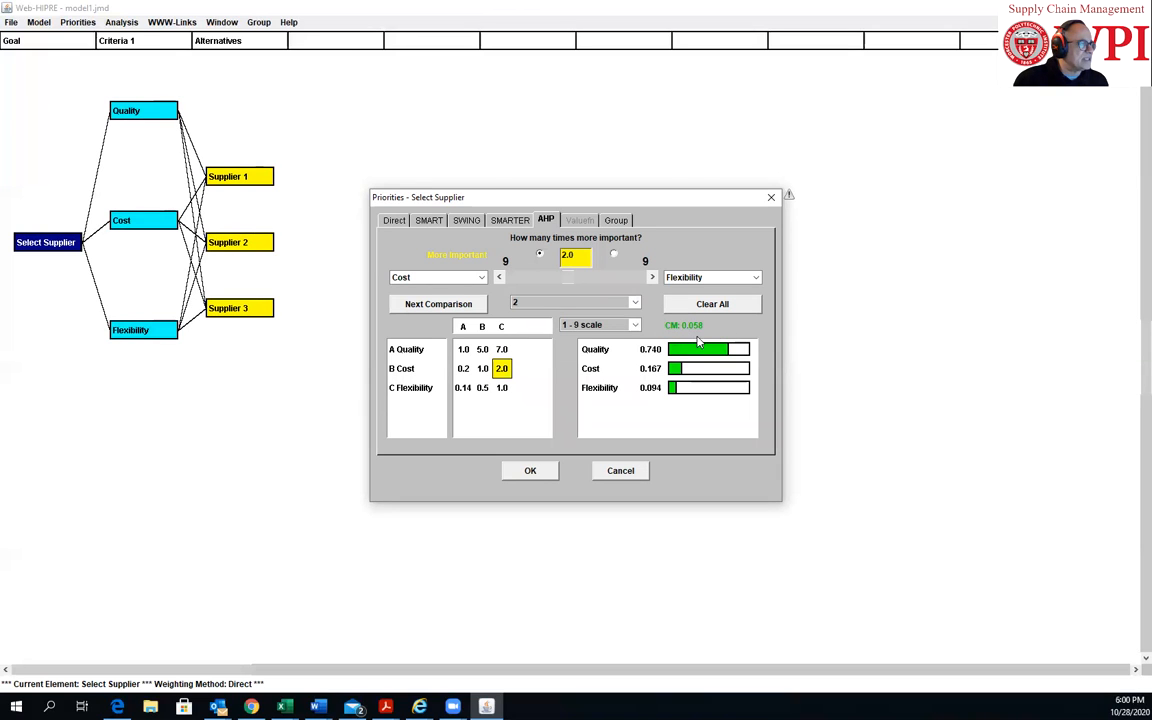
{"action": "left_click", "coordinate": [597, 281]}
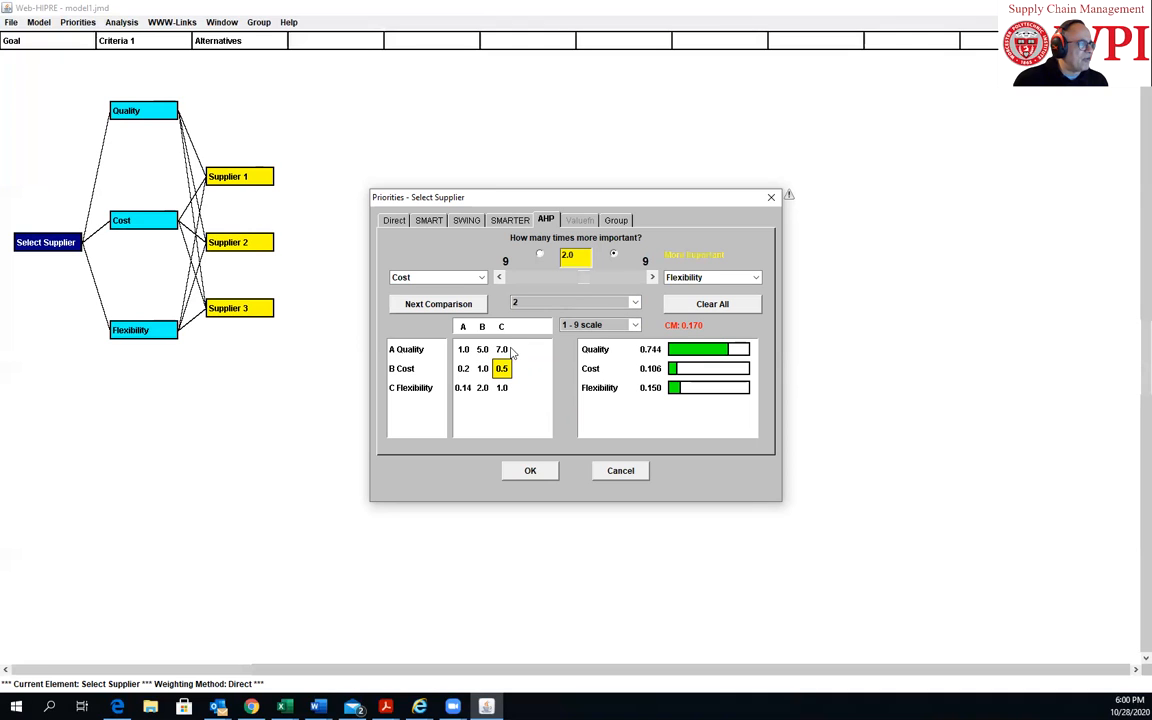
{"action": "left_click", "coordinate": [538, 282]}
{"action": "left_click", "coordinate": [538, 282]}
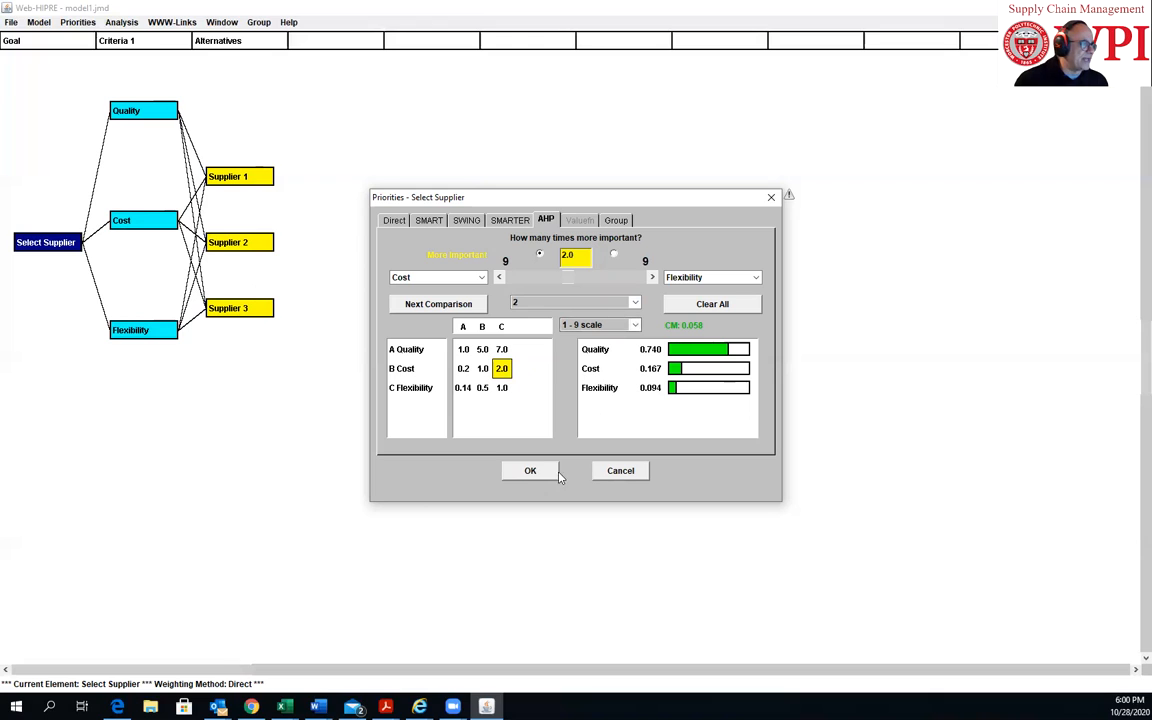
{"action": "left_click", "coordinate": [521, 476]}
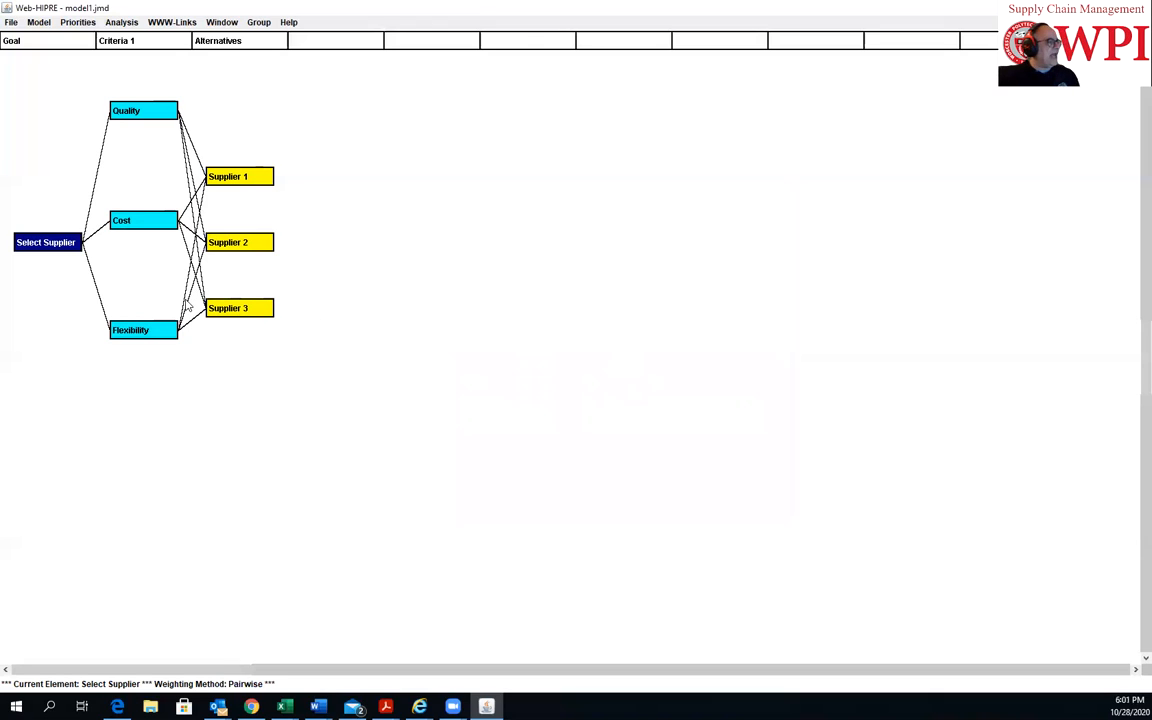
In the AHP comparison for the Quality criterion, rate Supplier 2 as 3.0 times more important than Supplier 1.
{"action": "left_click", "coordinate": [160, 117]}
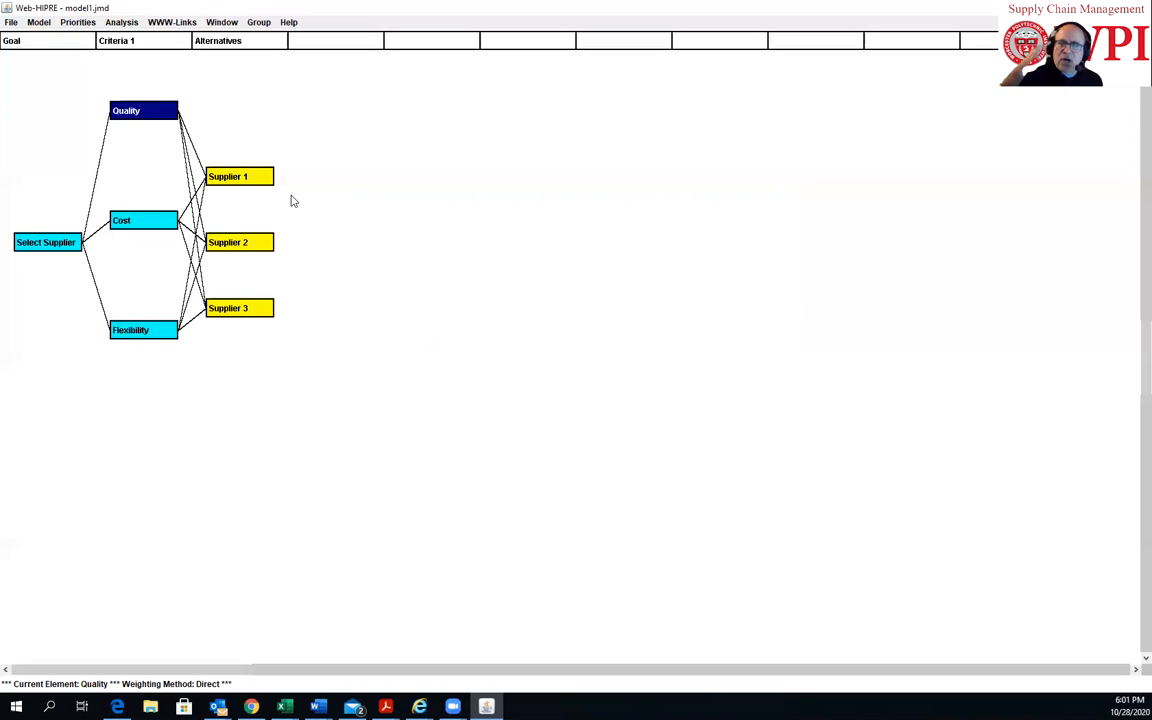
{"action": "double_click", "coordinate": [146, 112]}
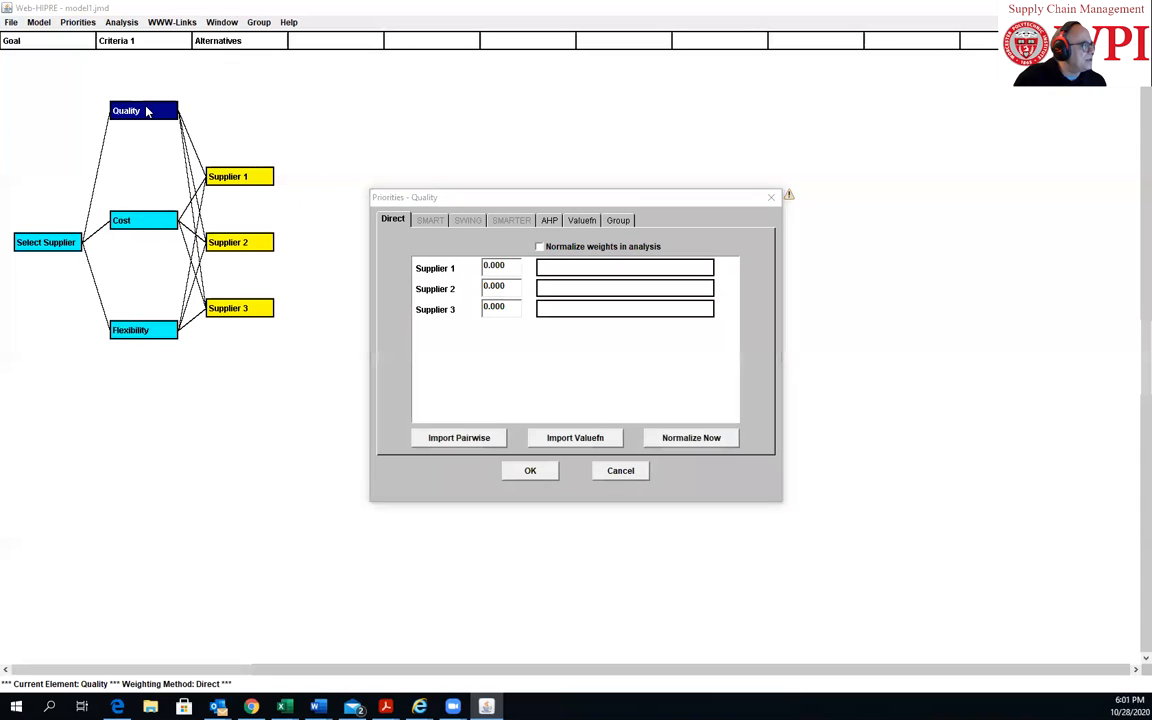
{"action": "left_click", "coordinate": [546, 220]}
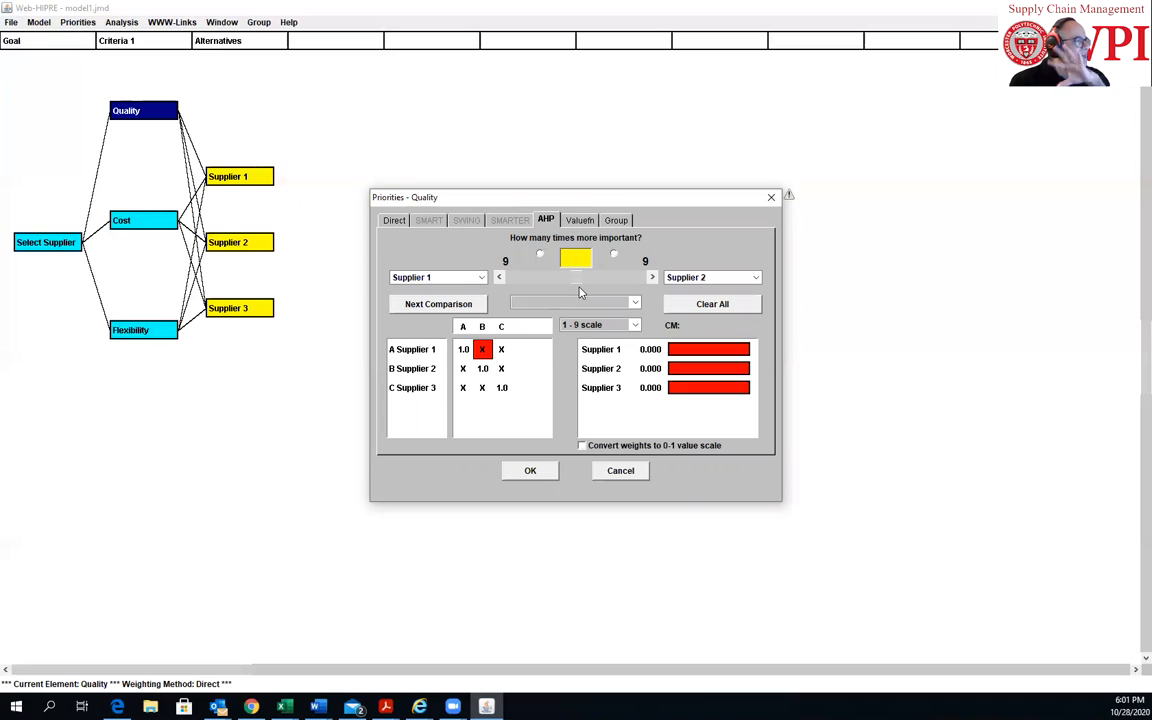
{"action": "left_click", "coordinate": [535, 280]}
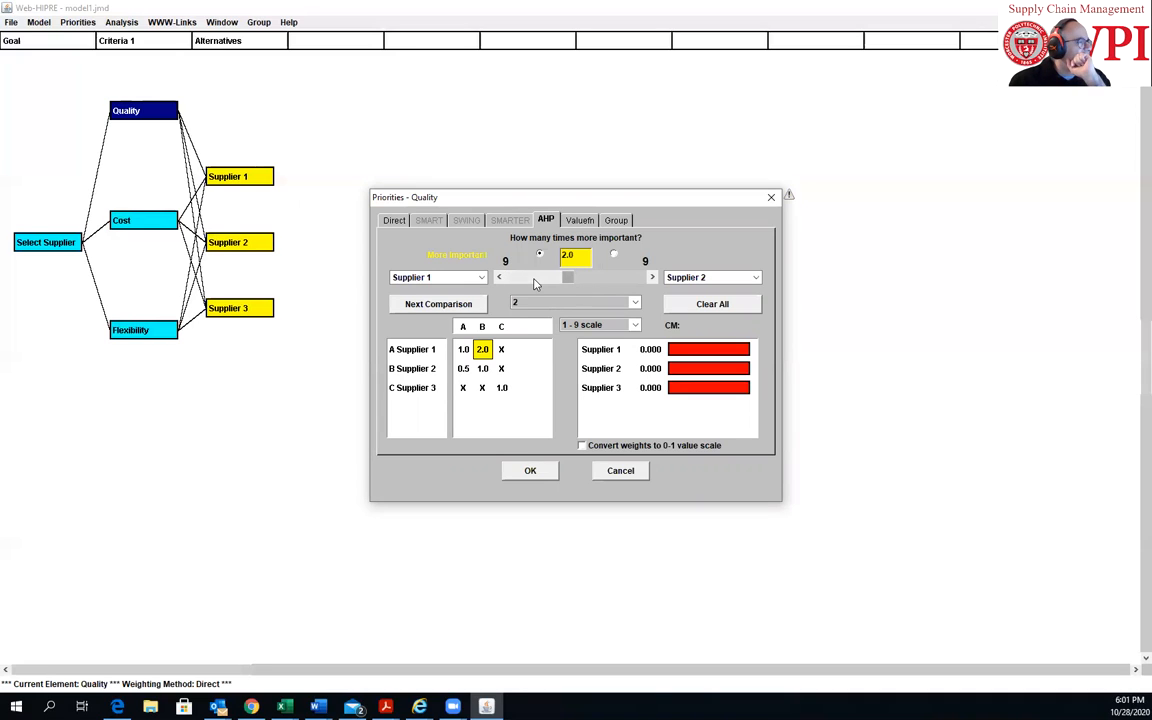
{"action": "left_click", "coordinate": [593, 283]}
{"action": "left_click", "coordinate": [600, 282]}
{"action": "left_click", "coordinate": [625, 282]}
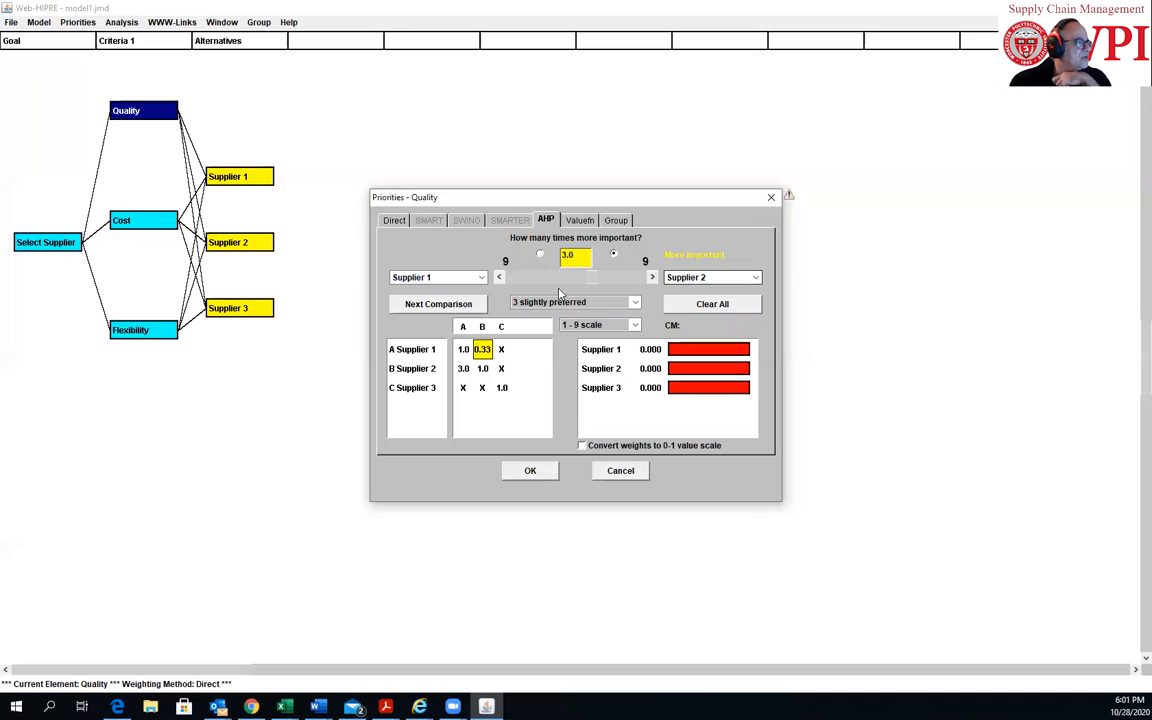
Rate Supplier 3 as 6.0 times more important than Supplier 1 under the Quality criterion.
{"action": "left_click", "coordinate": [502, 350]}
{"action": "left_click", "coordinate": [620, 277]}
{"action": "left_click", "coordinate": [620, 277]}
{"action": "left_click", "coordinate": [619, 277]}
{"action": "left_click", "coordinate": [618, 278]}
{"action": "left_click", "coordinate": [619, 278]}
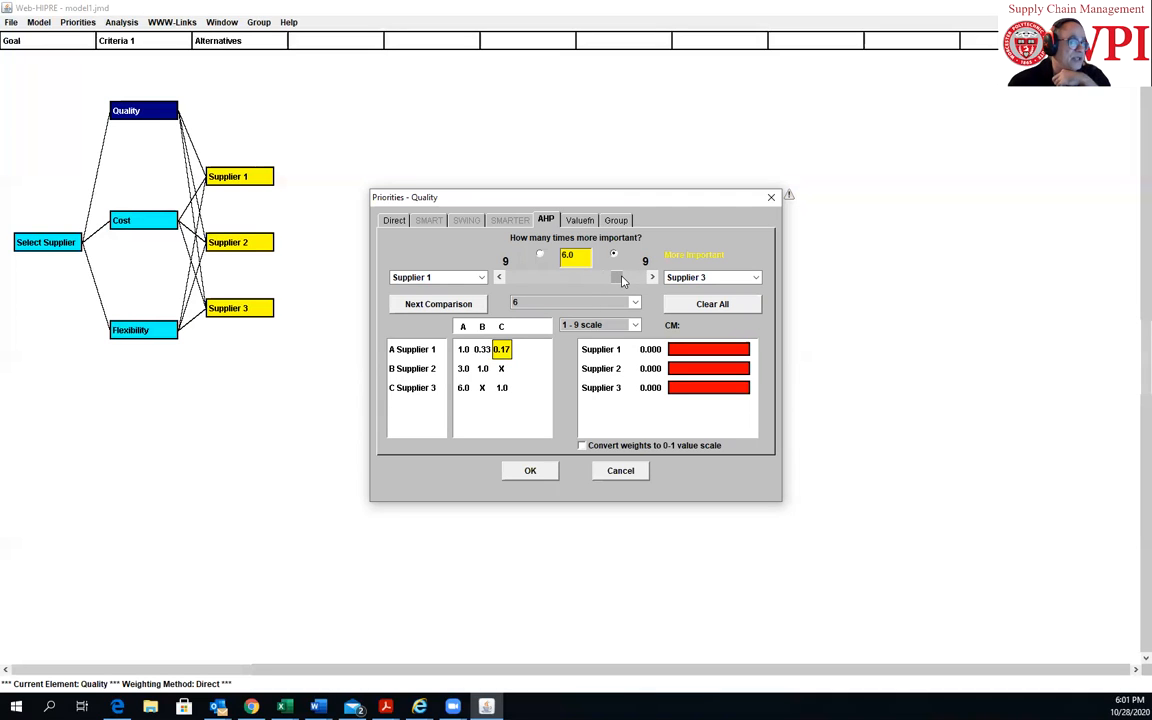
Rate Supplier 3 as 2.0 times more important than Supplier 2 and accept the Quality priorities.
{"action": "left_click", "coordinate": [500, 369]}
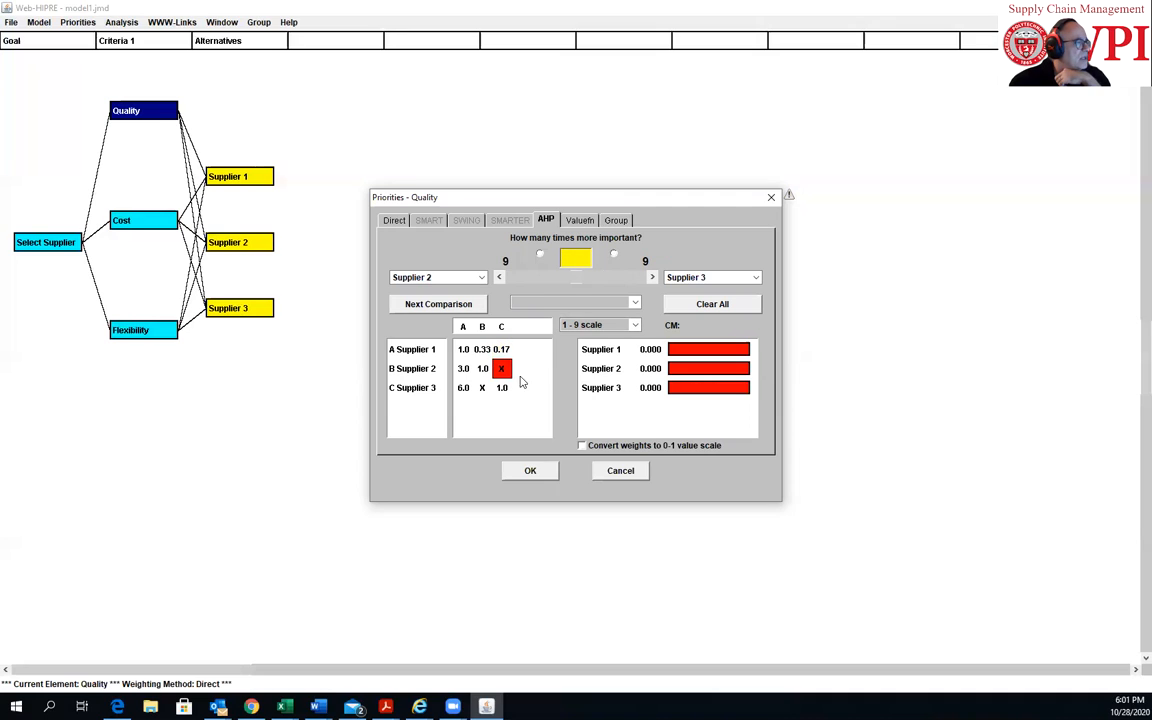
{"action": "left_click", "coordinate": [588, 280]}
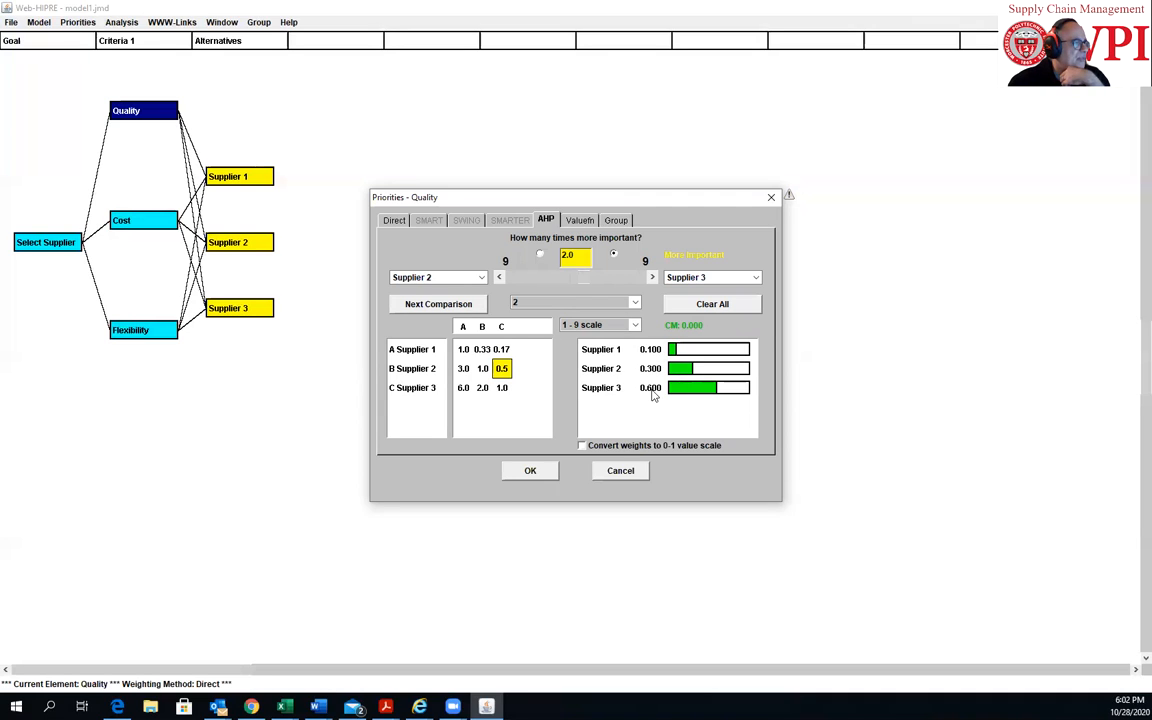
{"action": "left_click", "coordinate": [530, 471]}
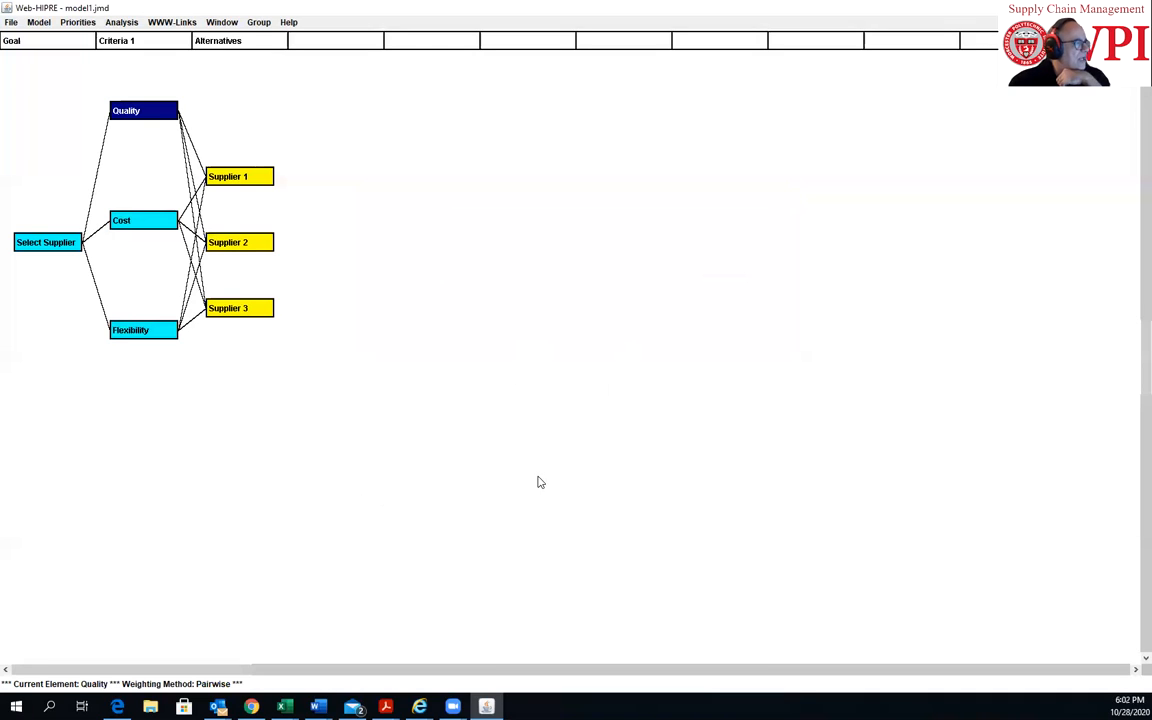
Start an AHP comparison for the Cost criterion and rate Supplier 1 and Supplier 2 as equally preferred at 1.0.
{"action": "double_click", "coordinate": [137, 222]}
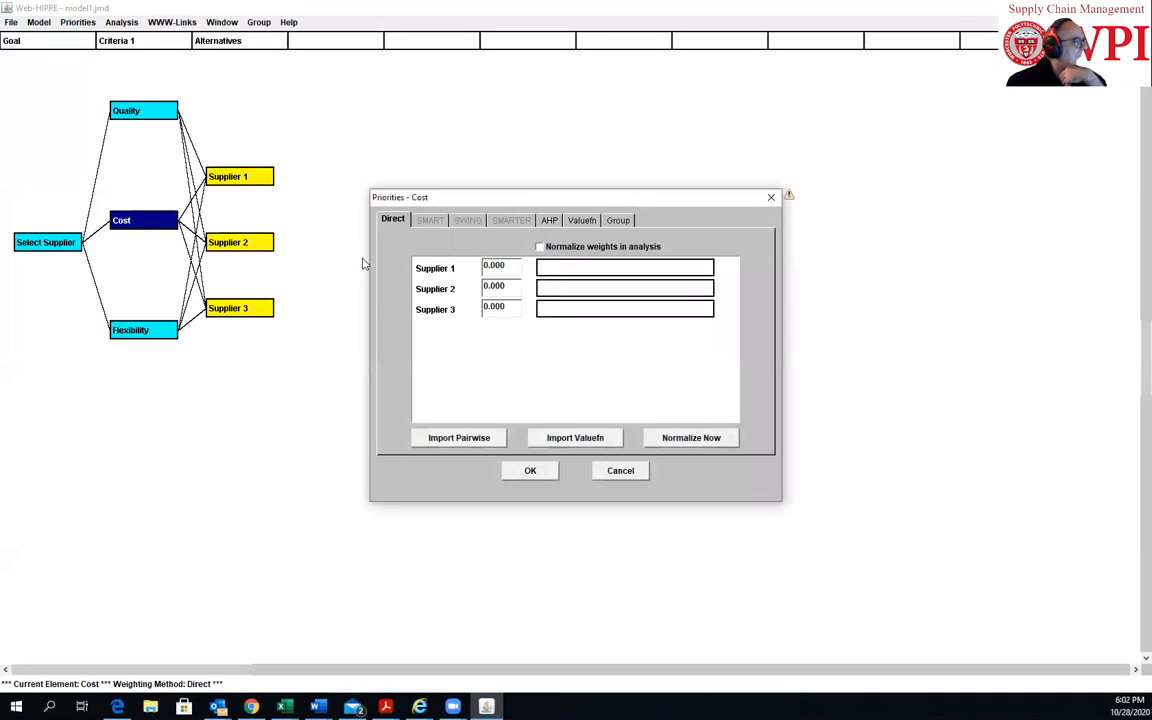
{"action": "left_click", "coordinate": [548, 220]}
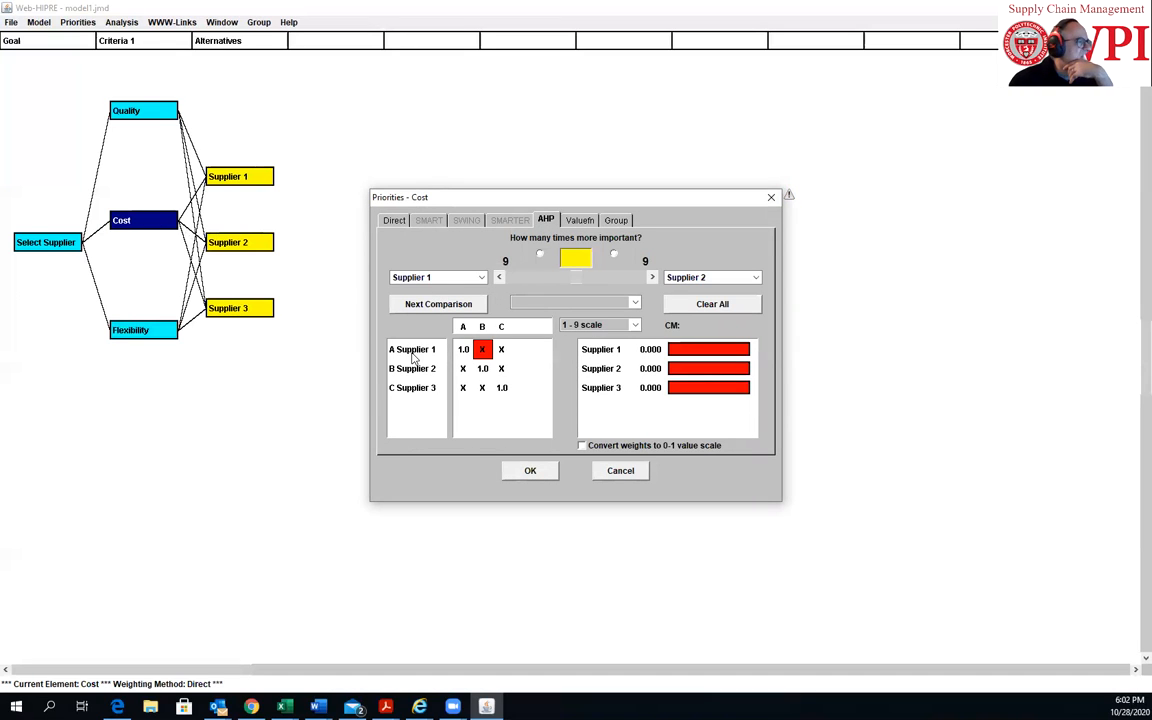
{"action": "left_click", "coordinate": [553, 281]}
{"action": "left_click", "coordinate": [585, 281]}
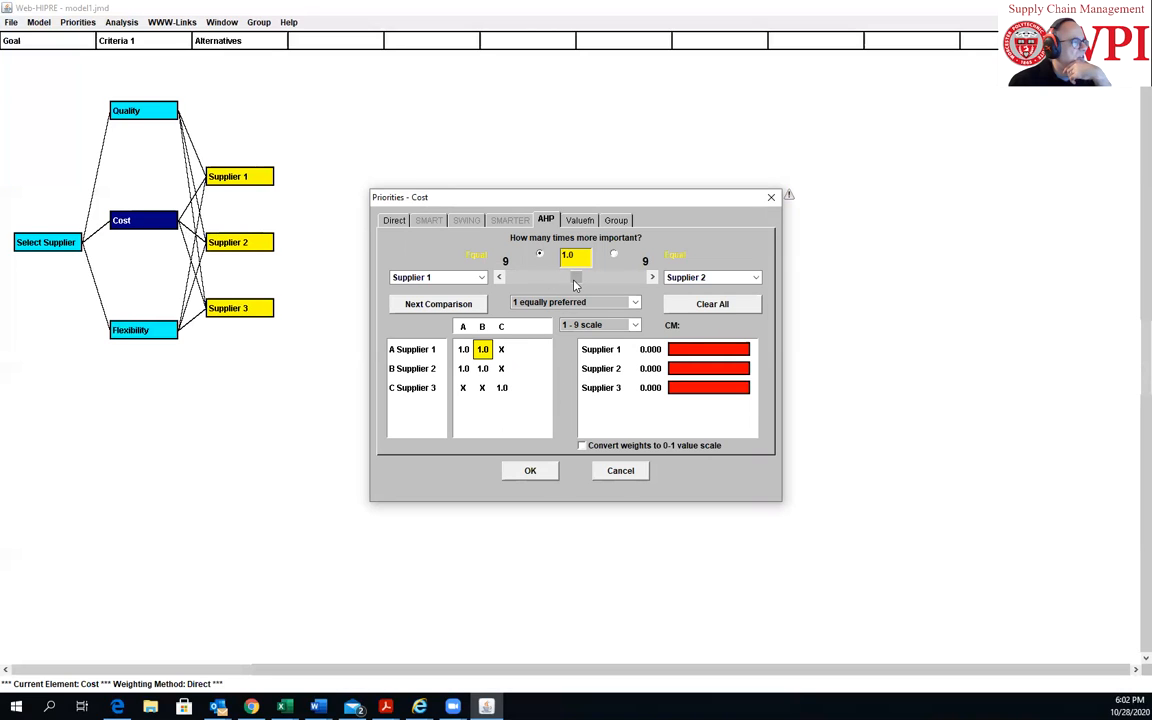
Rate Supplier 1 as 6.0 times more important than Supplier 3 under the Cost criterion.
{"action": "left_click", "coordinate": [502, 351]}
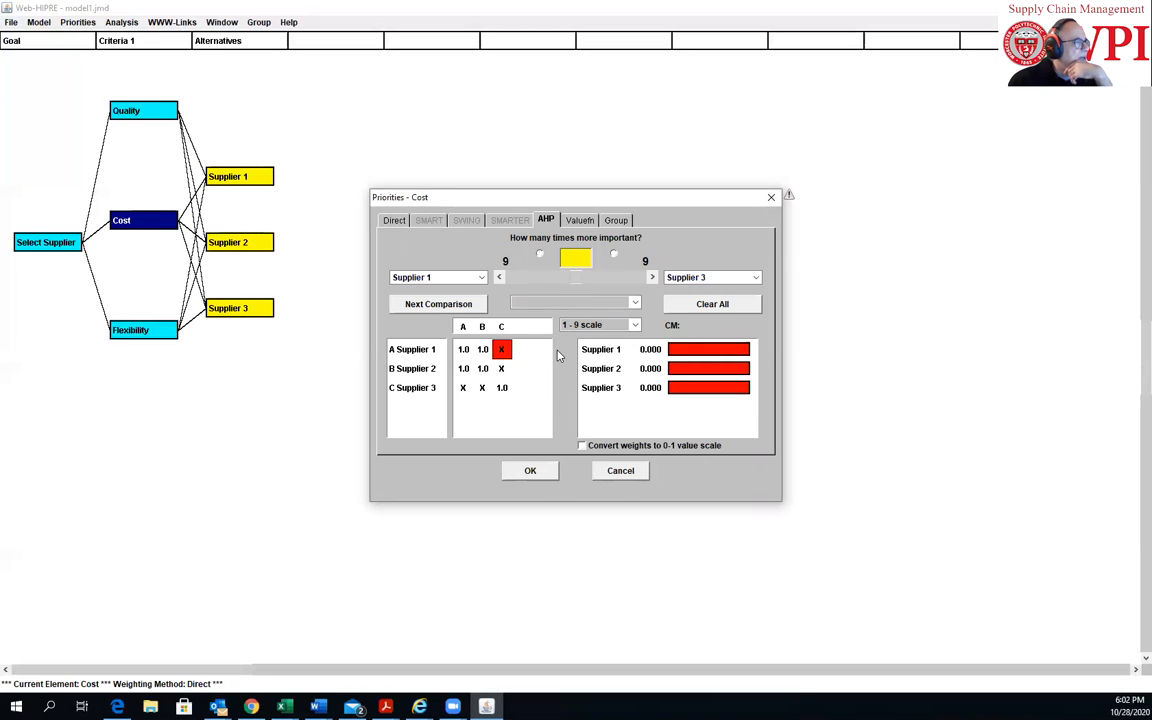
{"action": "left_click", "coordinate": [533, 279]}
{"action": "left_click", "coordinate": [530, 279]}
{"action": "left_click", "coordinate": [526, 280]}
{"action": "left_click", "coordinate": [520, 281]}
{"action": "left_click", "coordinate": [520, 280]}
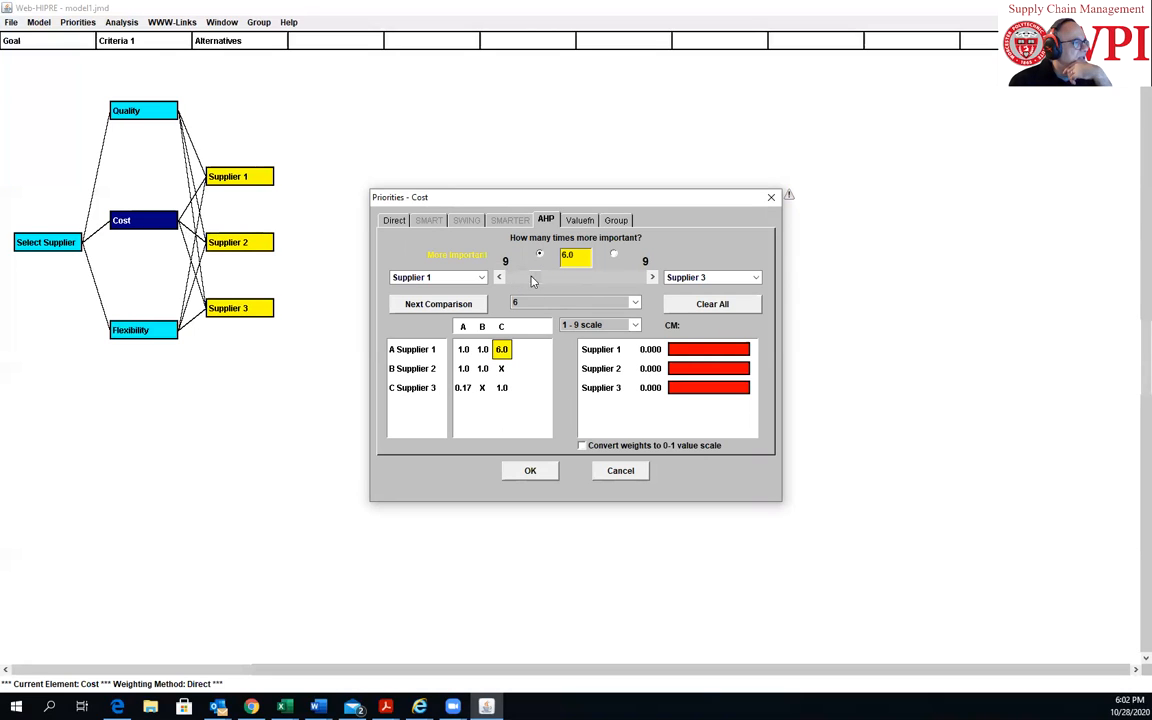
Rate Supplier 2 as 4.0 times more important than Supplier 3 and accept the Cost priorities.
{"action": "left_click", "coordinate": [502, 368]}
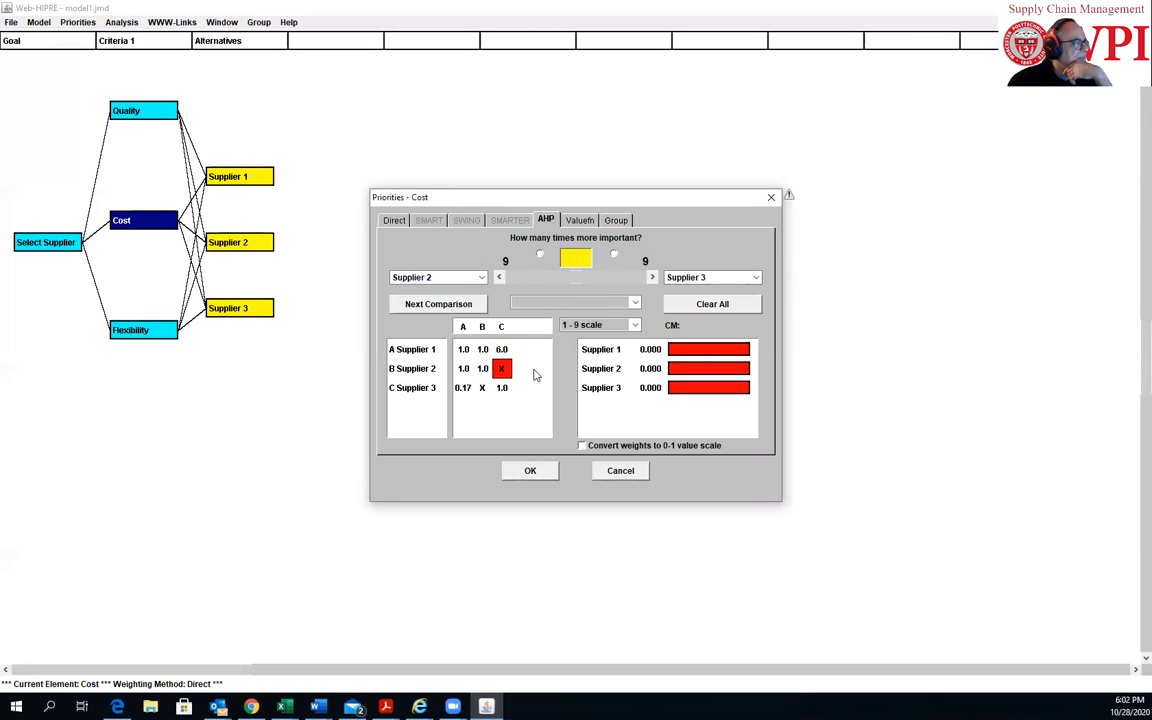
{"action": "left_click", "coordinate": [536, 278]}
{"action": "left_click", "coordinate": [534, 280]}
{"action": "left_click", "coordinate": [531, 283]}
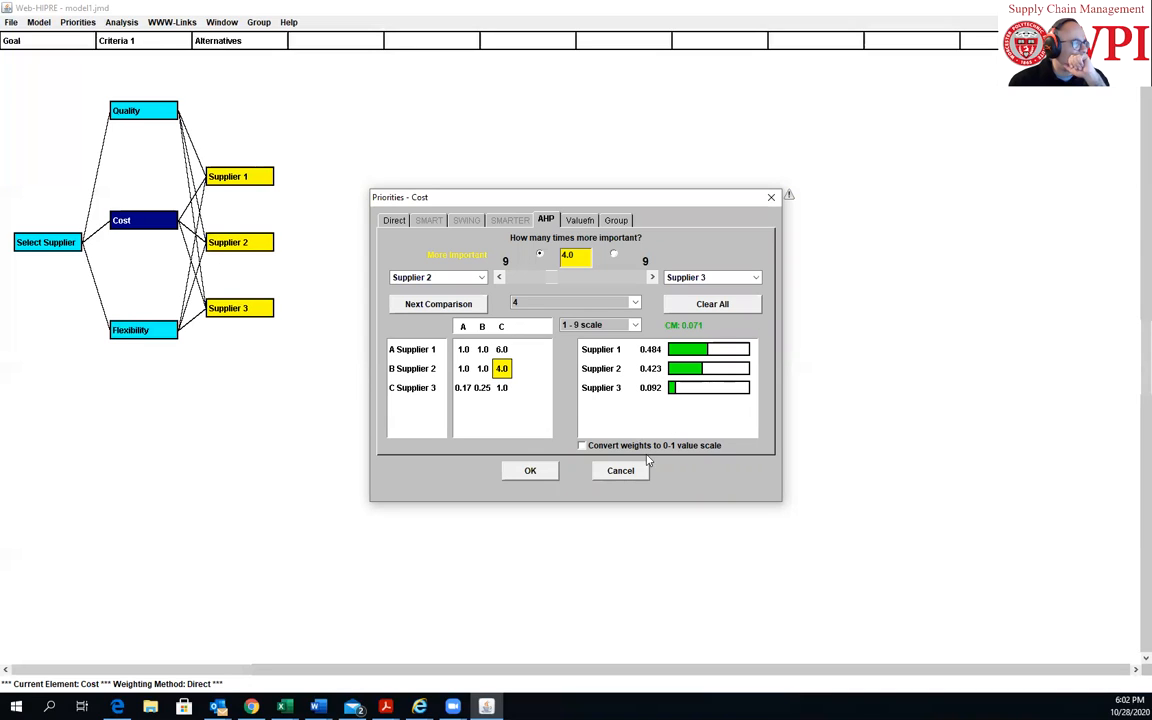
{"action": "left_click", "coordinate": [530, 471]}
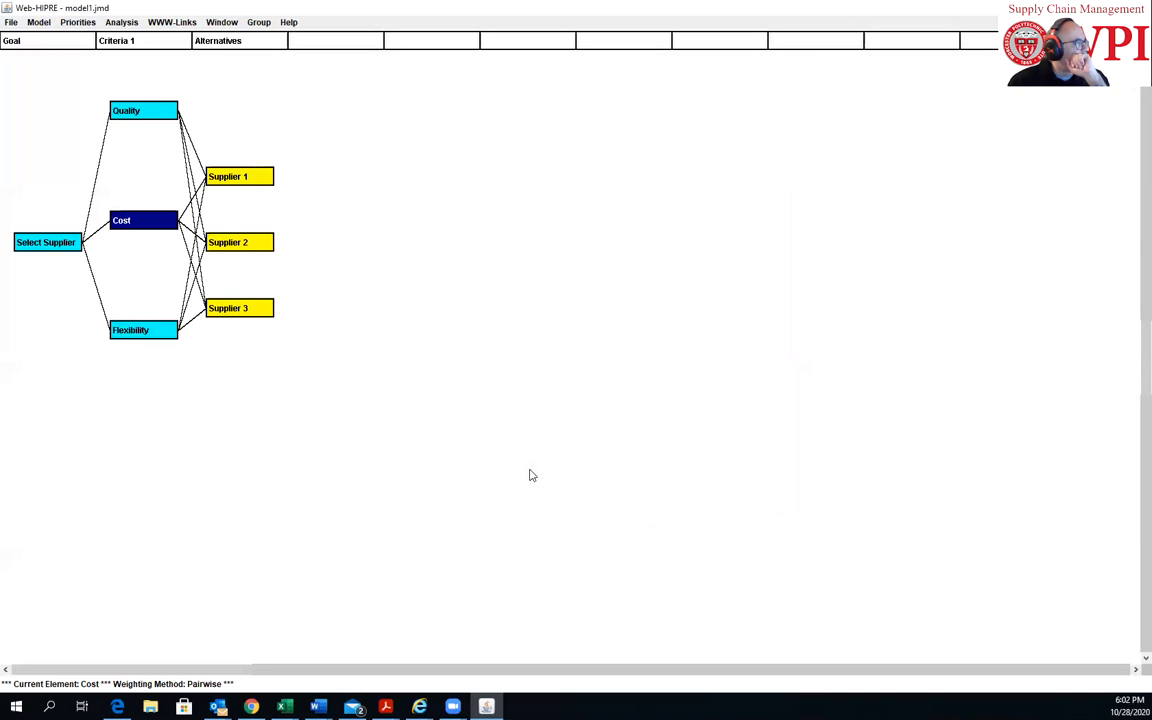
In the AHP comparison for the Flexibility criterion, rate Supplier 1 as 3.0 times more important than Supplier 2.
{"action": "left_click", "coordinate": [131, 333]}
{"action": "double_click", "coordinate": [131, 333]}
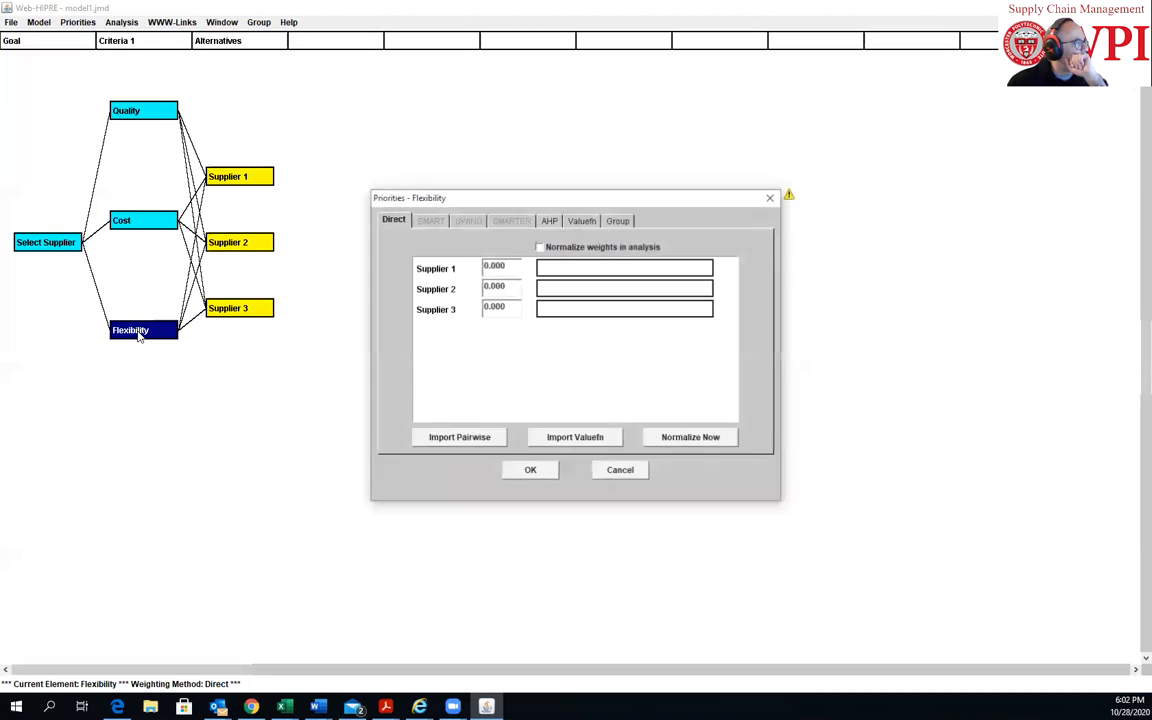
{"action": "left_click", "coordinate": [547, 221]}
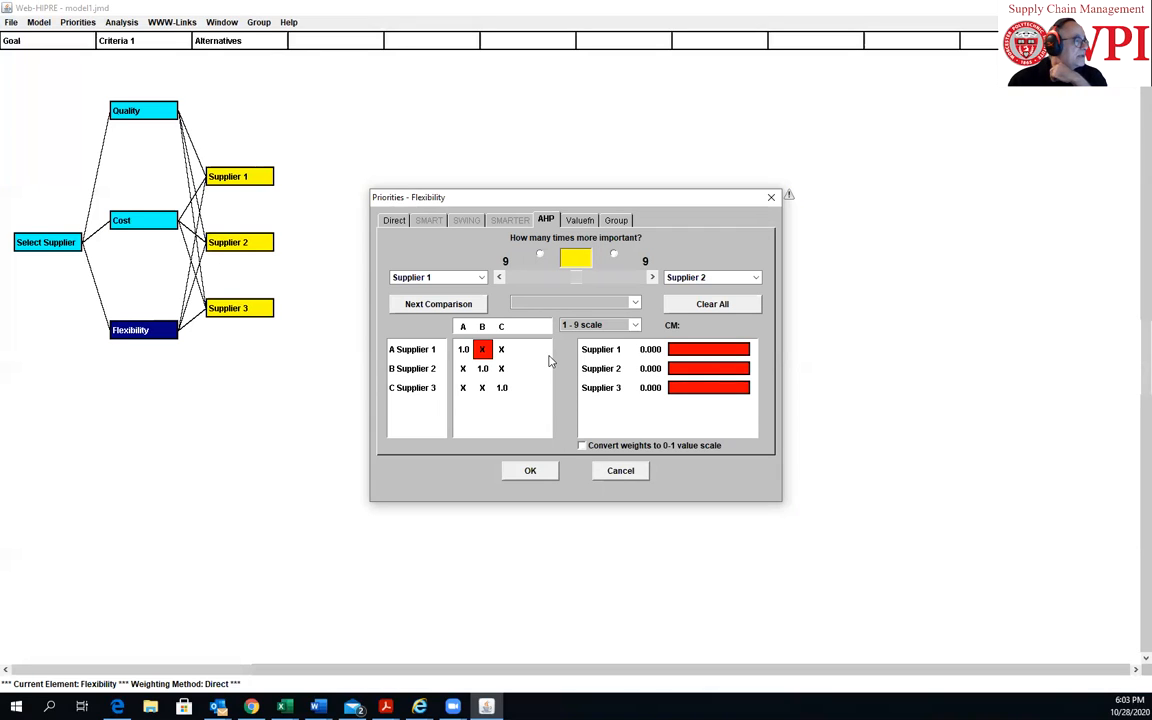
{"action": "left_click", "coordinate": [537, 280]}
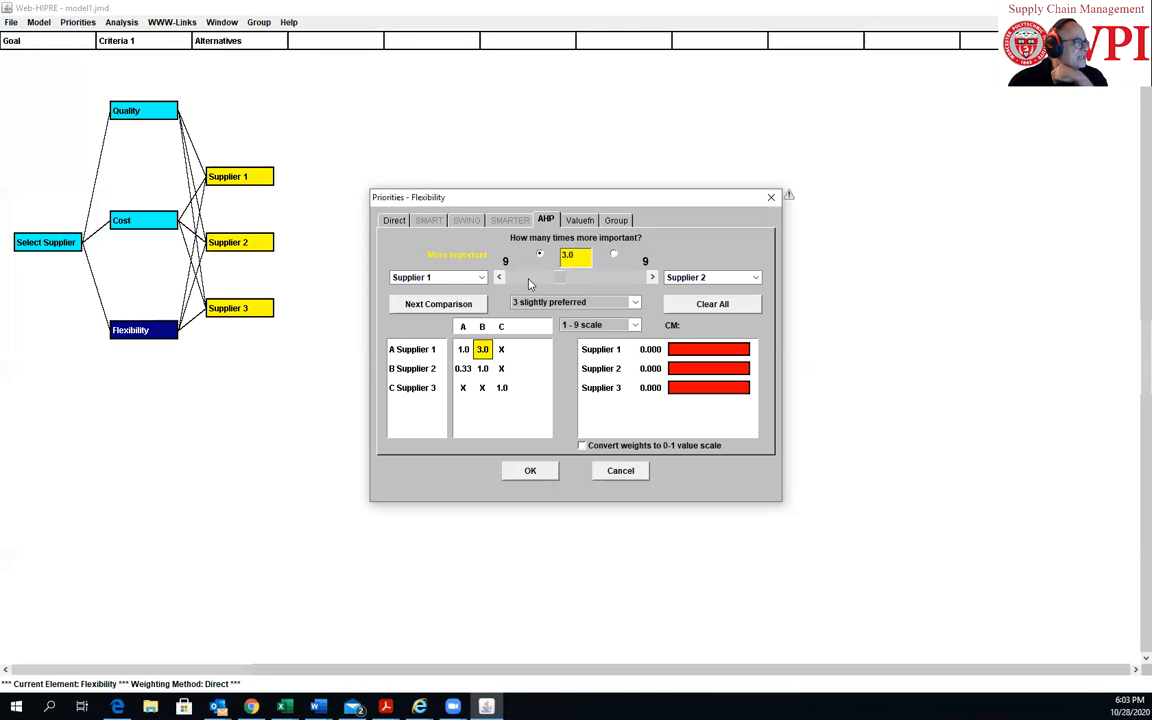
Rate Supplier 1 as 6.0 times more important than Supplier 3 under the Flexibility criterion.
{"action": "left_click", "coordinate": [501, 350]}
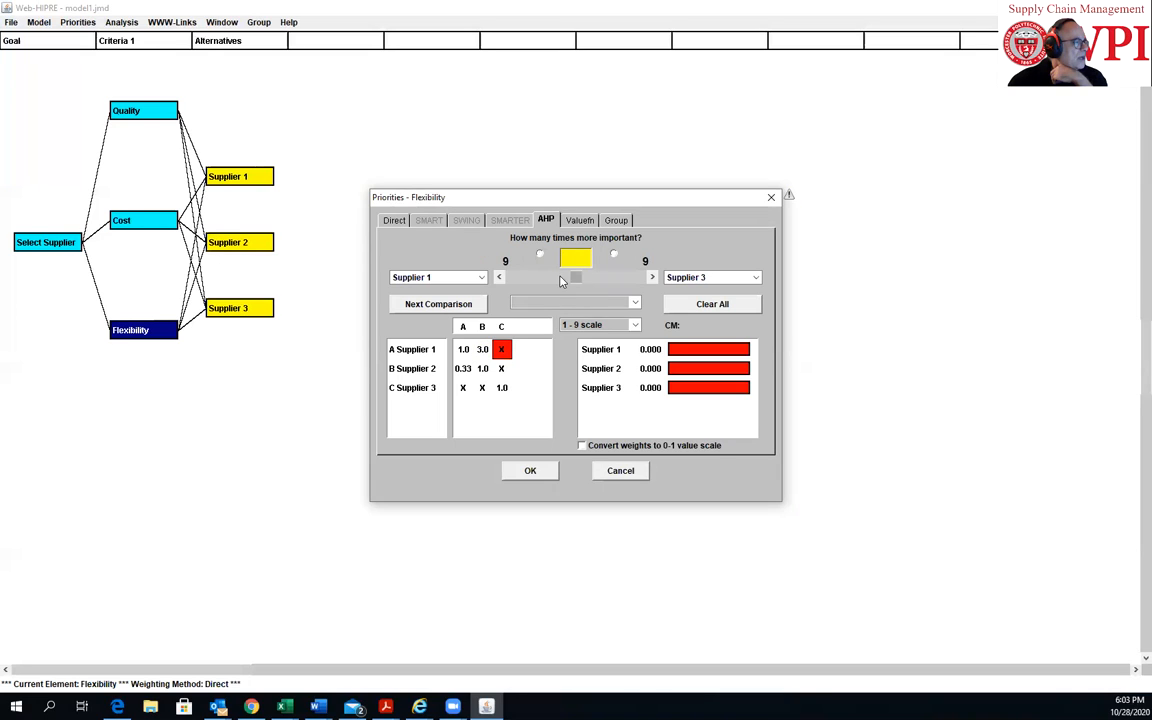
{"action": "left_click", "coordinate": [547, 281]}
{"action": "left_click", "coordinate": [530, 281]}
{"action": "left_click", "coordinate": [522, 281]}
{"action": "left_click", "coordinate": [518, 281]}
{"action": "left_click", "coordinate": [513, 281]}
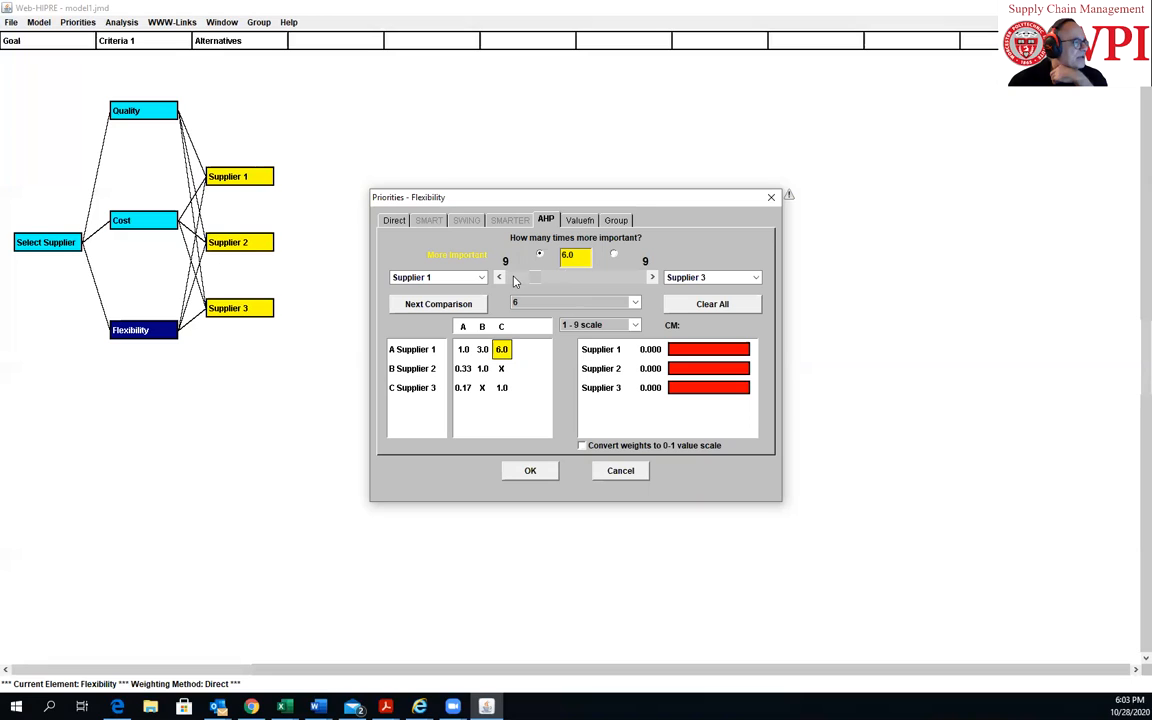
Rate Supplier 2 as 3.0 times more important than Supplier 3 and accept the Flexibility priorities.
{"action": "left_click", "coordinate": [502, 370]}
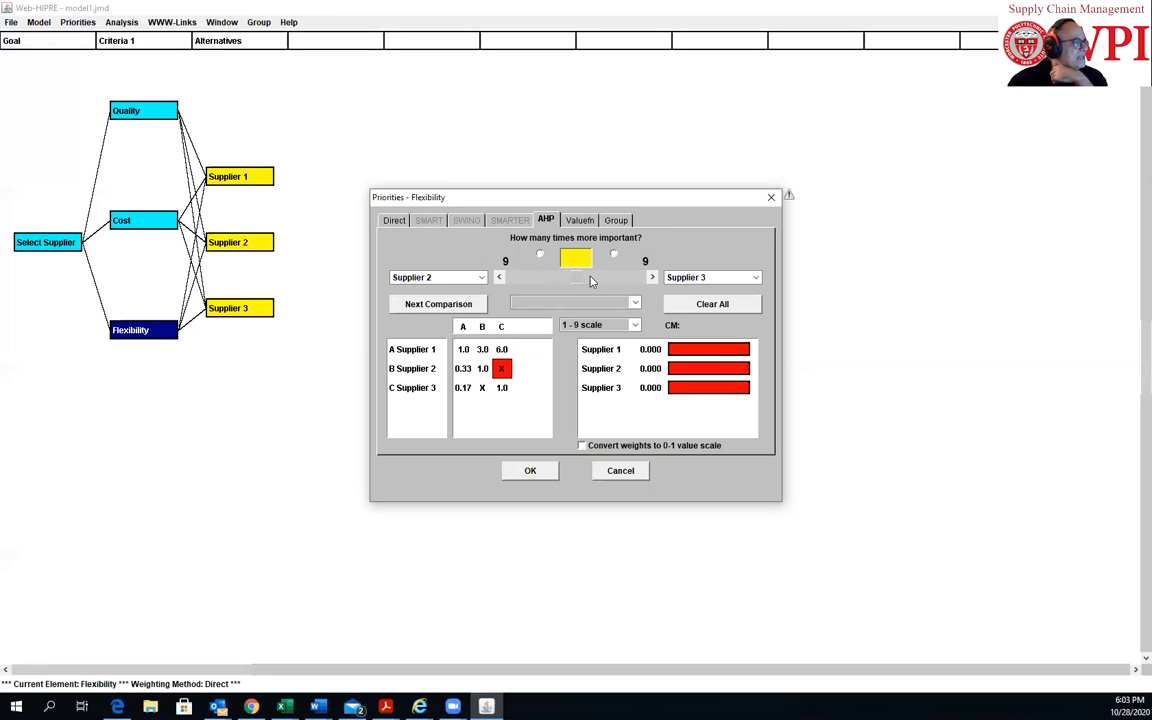
{"action": "left_click", "coordinate": [537, 280]}
{"action": "left_click", "coordinate": [531, 281]}
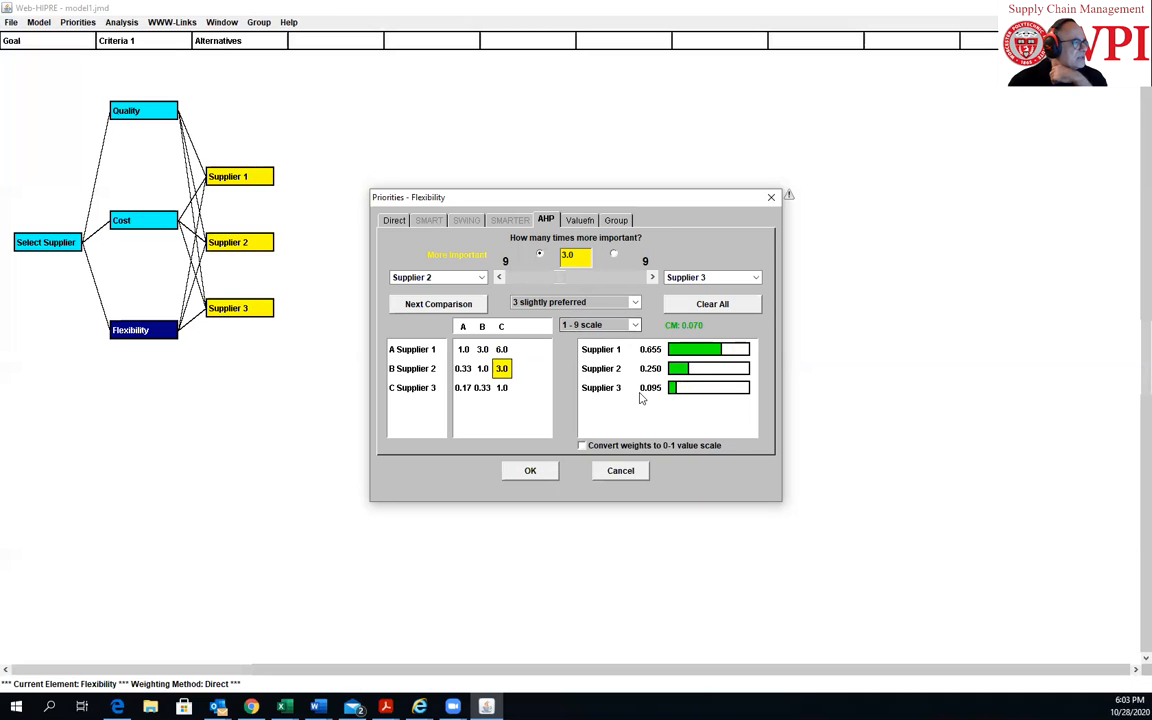
{"action": "left_click", "coordinate": [530, 471]}
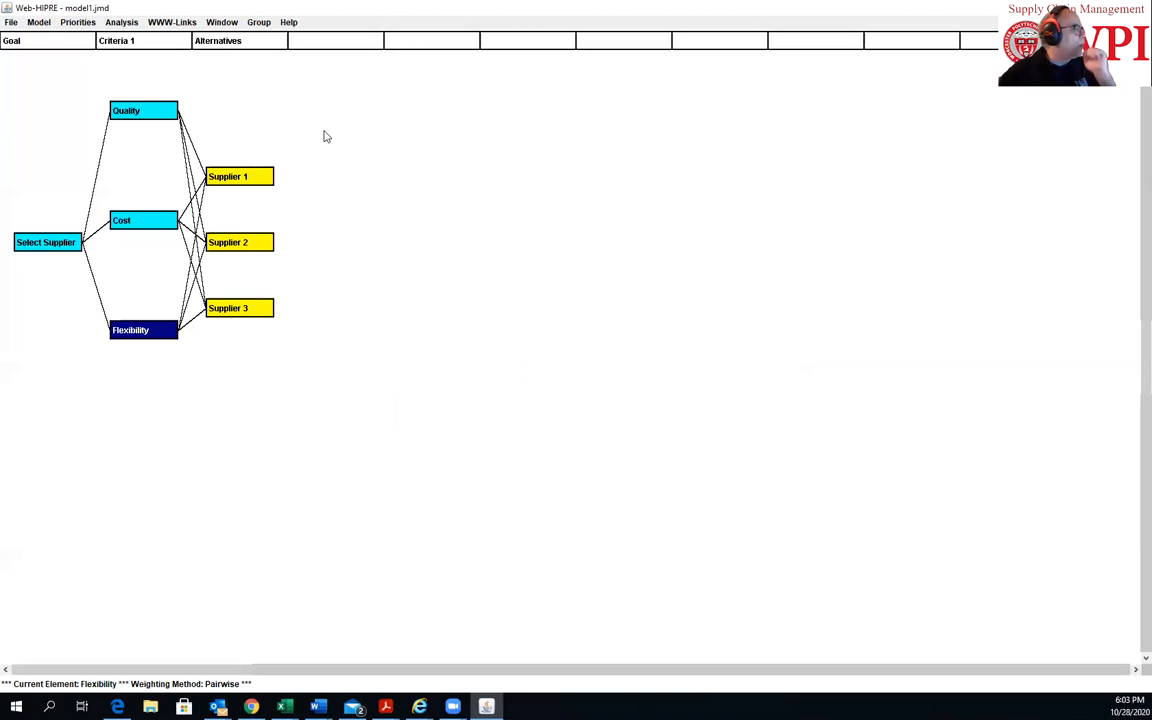
Display the composite priorities of the alternatives and review each supplier's overall score in the text version of the results.
{"action": "left_click", "coordinate": [112, 23]}
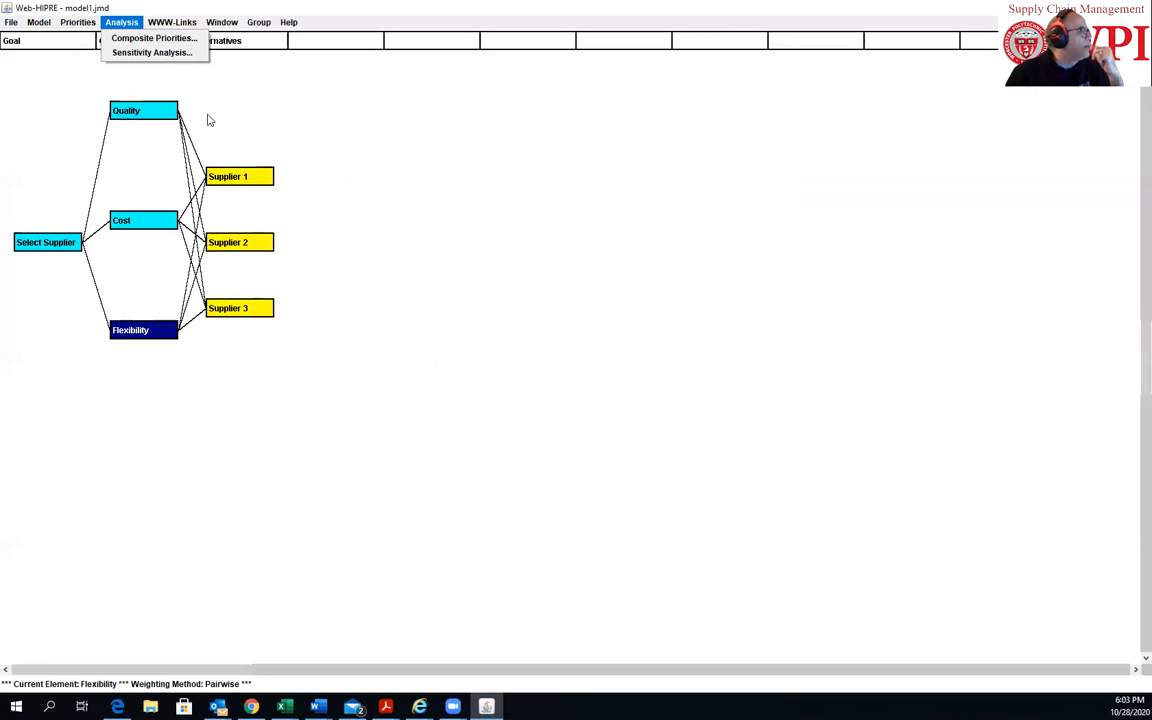
{"action": "left_click", "coordinate": [160, 40]}
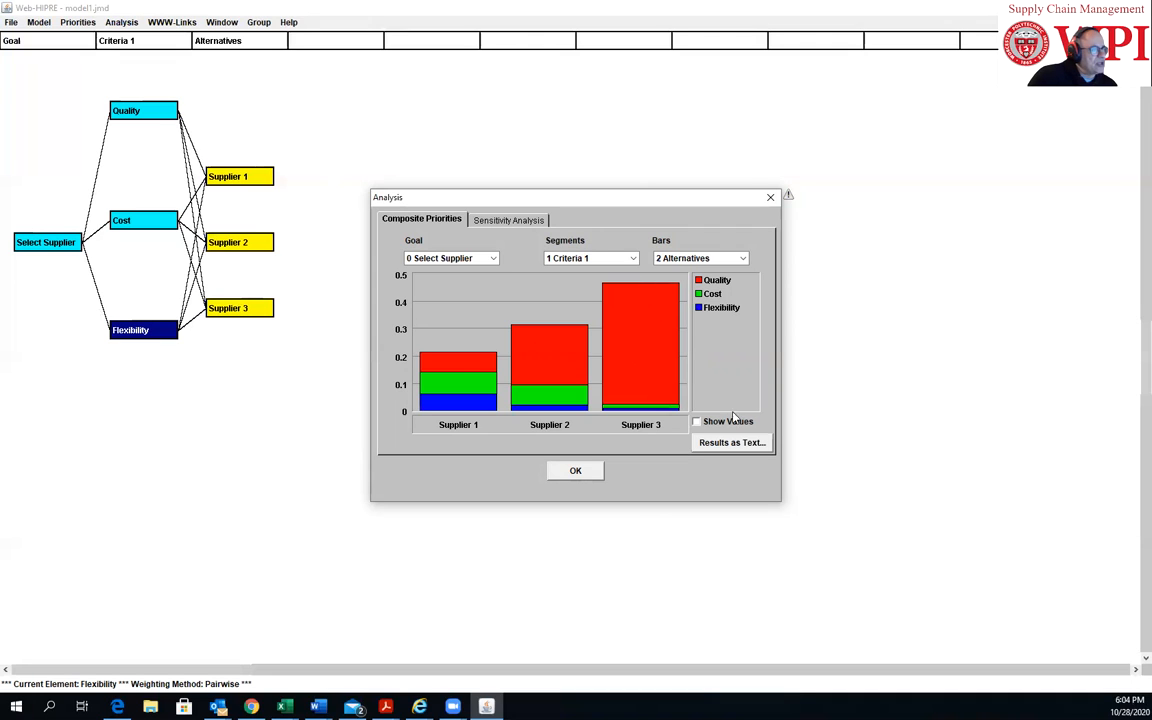
{"action": "left_click", "coordinate": [734, 443]}
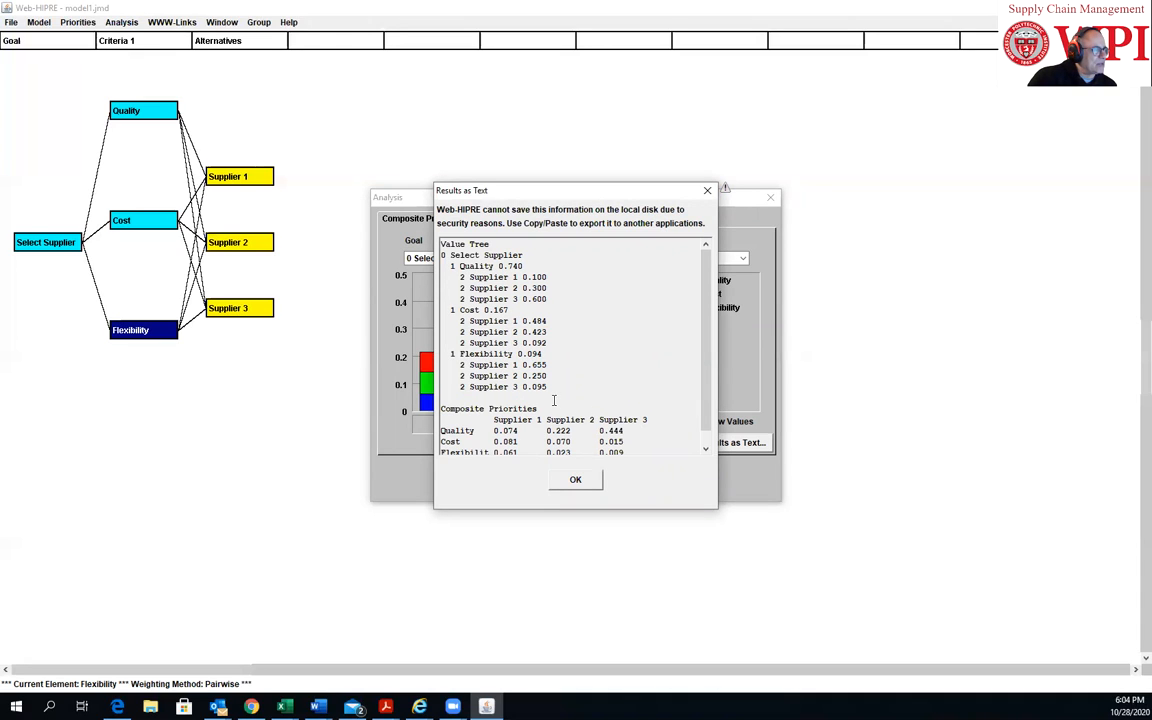
{"action": "scroll", "coordinate": [549, 428], "scroll_direction": "down", "scroll_amount": 1}
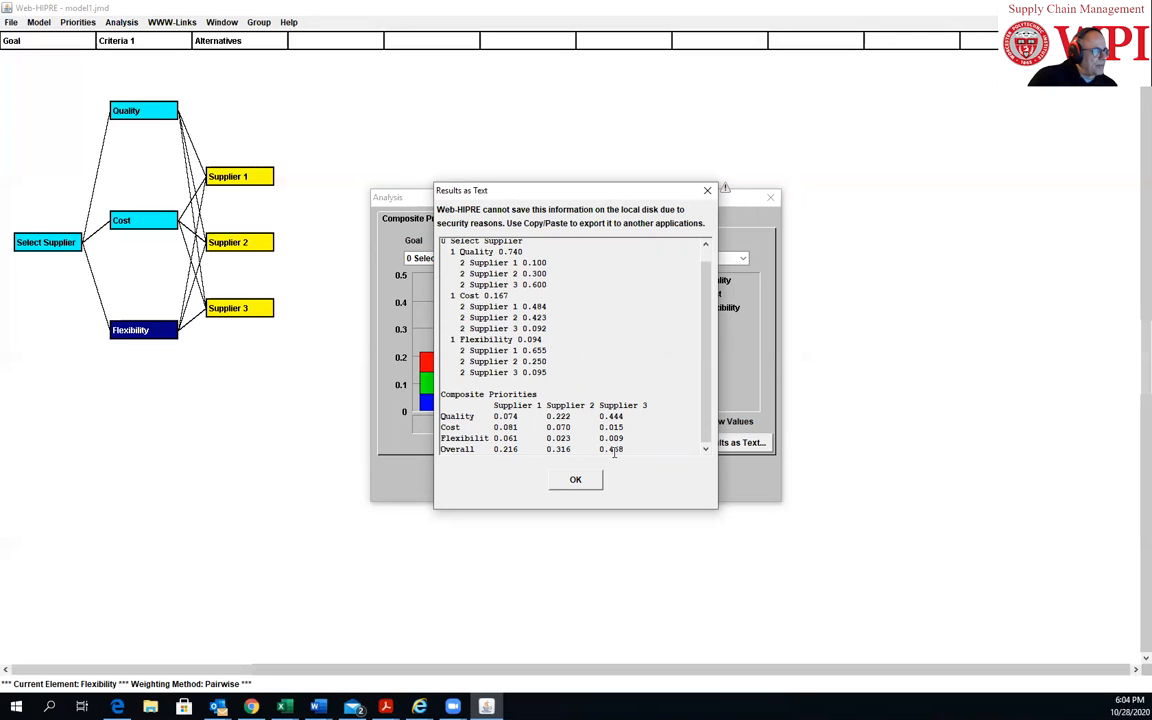
{"action": "left_click_drag", "start_coordinate": [627, 449], "coordinate": [599, 450]}
{"action": "left_click_drag", "start_coordinate": [579, 449], "coordinate": [490, 449]}
{"action": "left_click", "coordinate": [707, 190]}
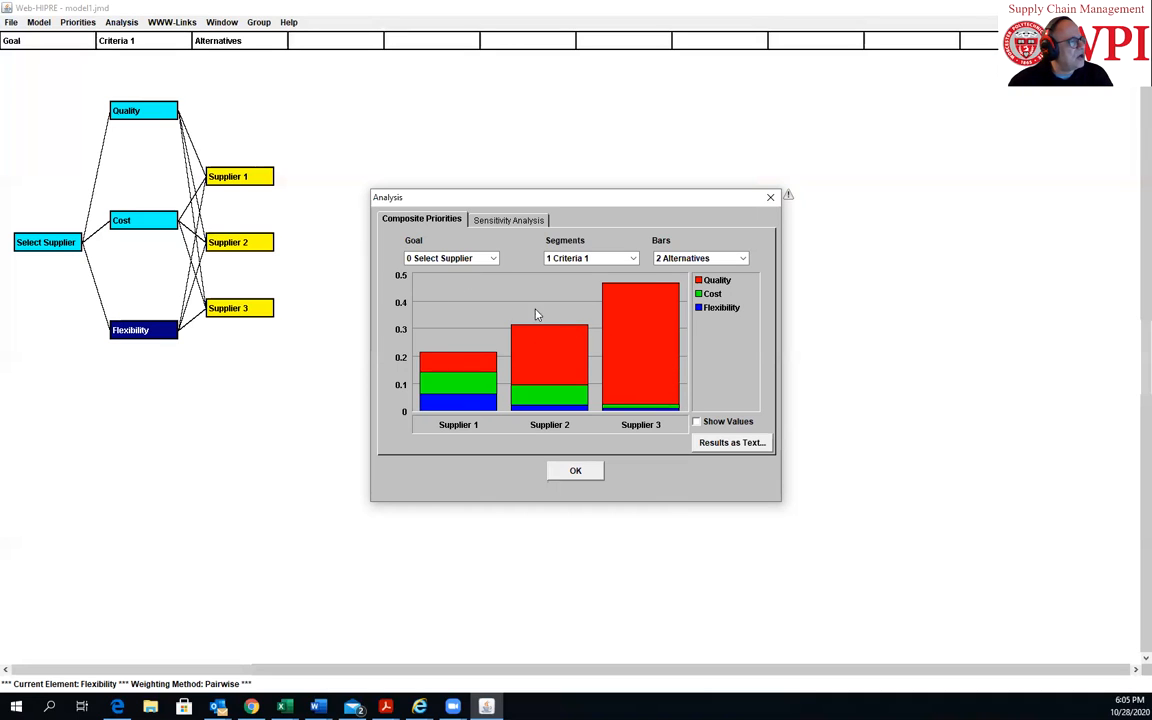
Run a sensitivity analysis on the Quality weight under Select Supplier, testing weights of about 0.71, 0.21, 0.23 and 0.24.
{"action": "left_click", "coordinate": [519, 224]}
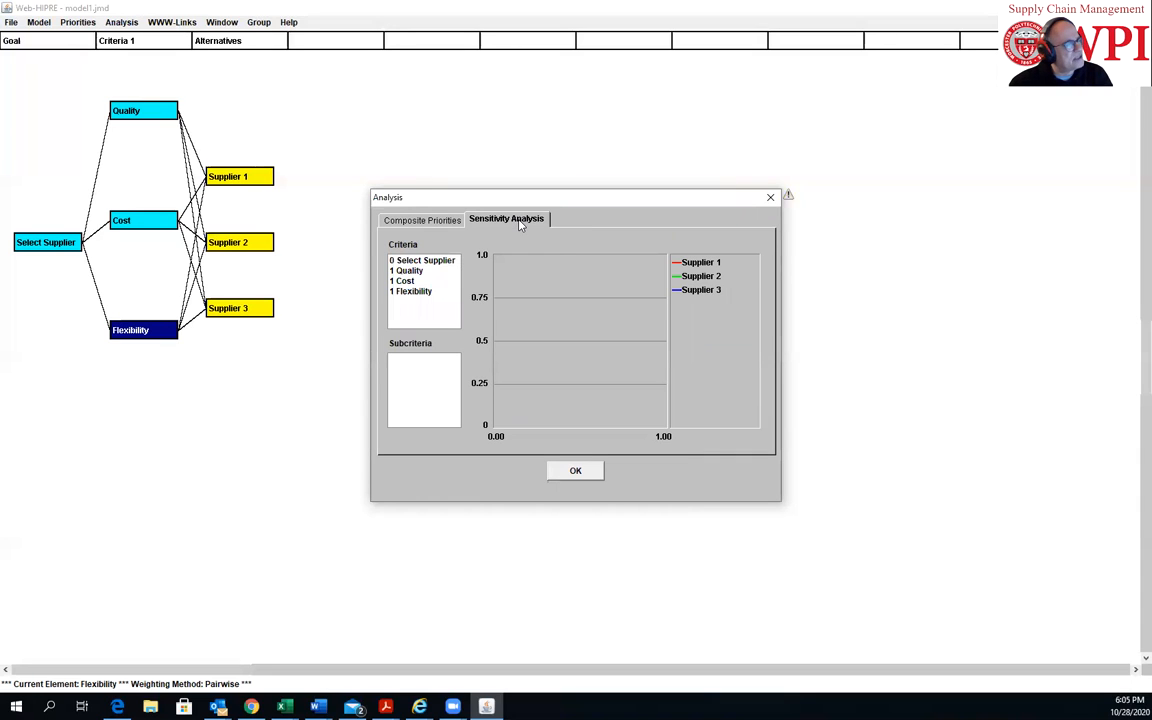
{"action": "left_click", "coordinate": [426, 261]}
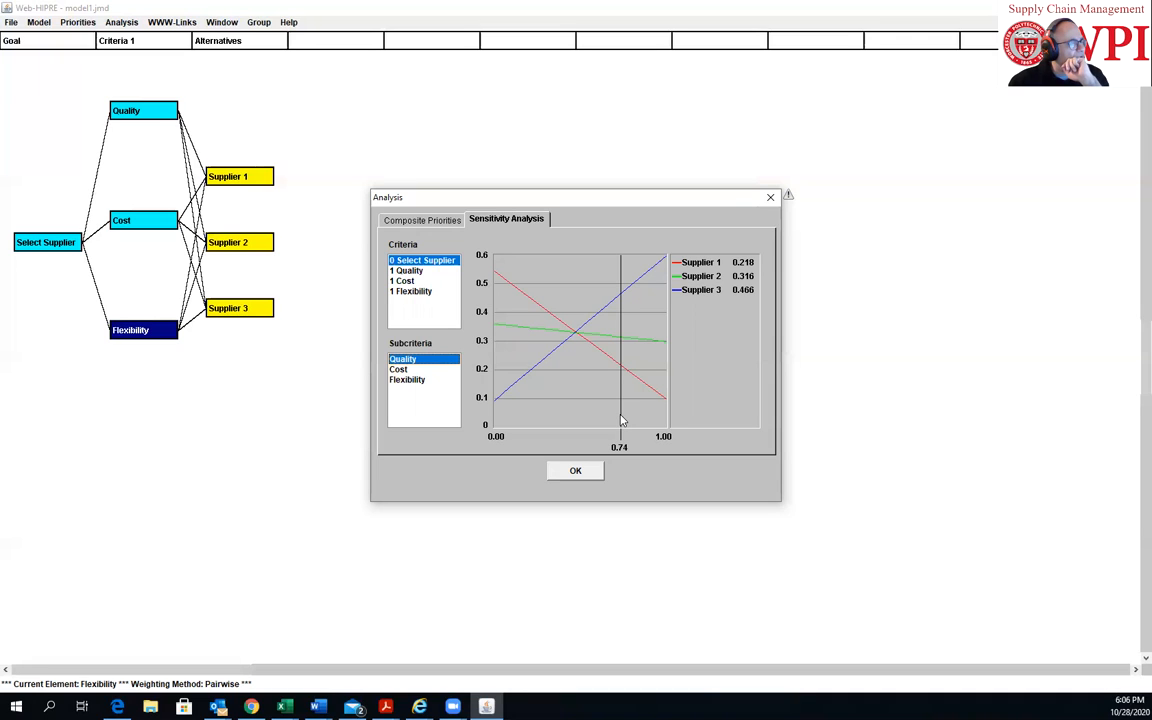
{"action": "left_click_drag", "start_coordinate": [621, 421], "coordinate": [615, 422]}
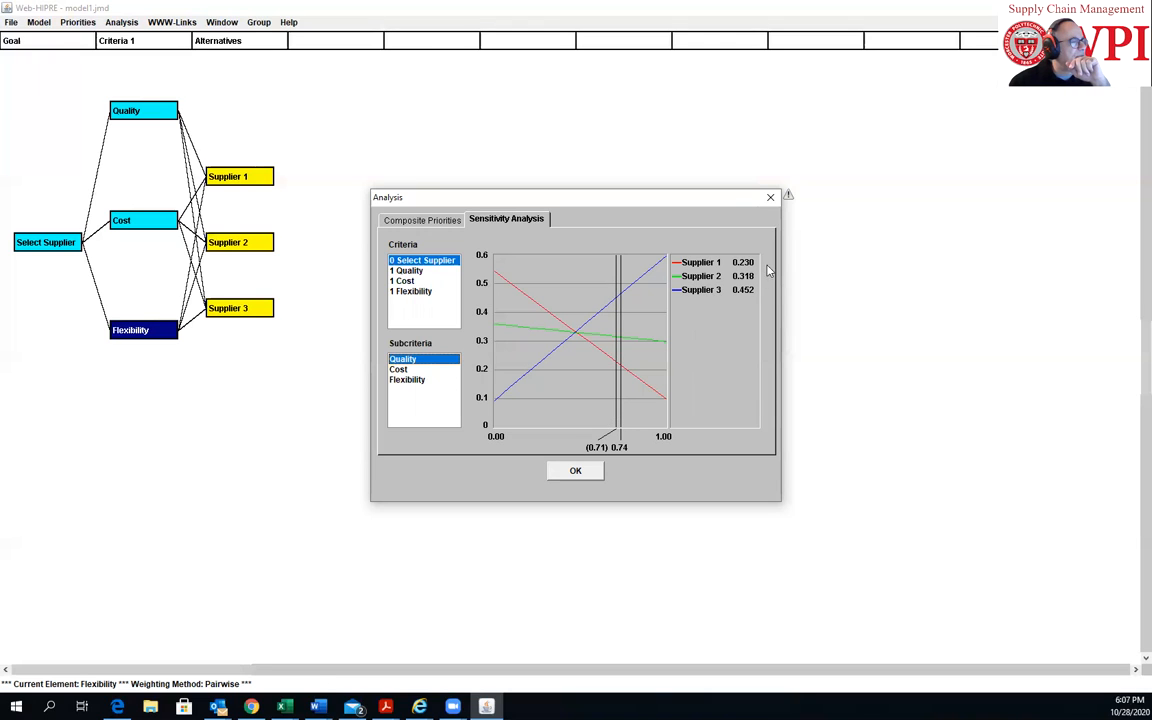
{"action": "left_click_drag", "start_coordinate": [616, 428], "coordinate": [532, 430]}
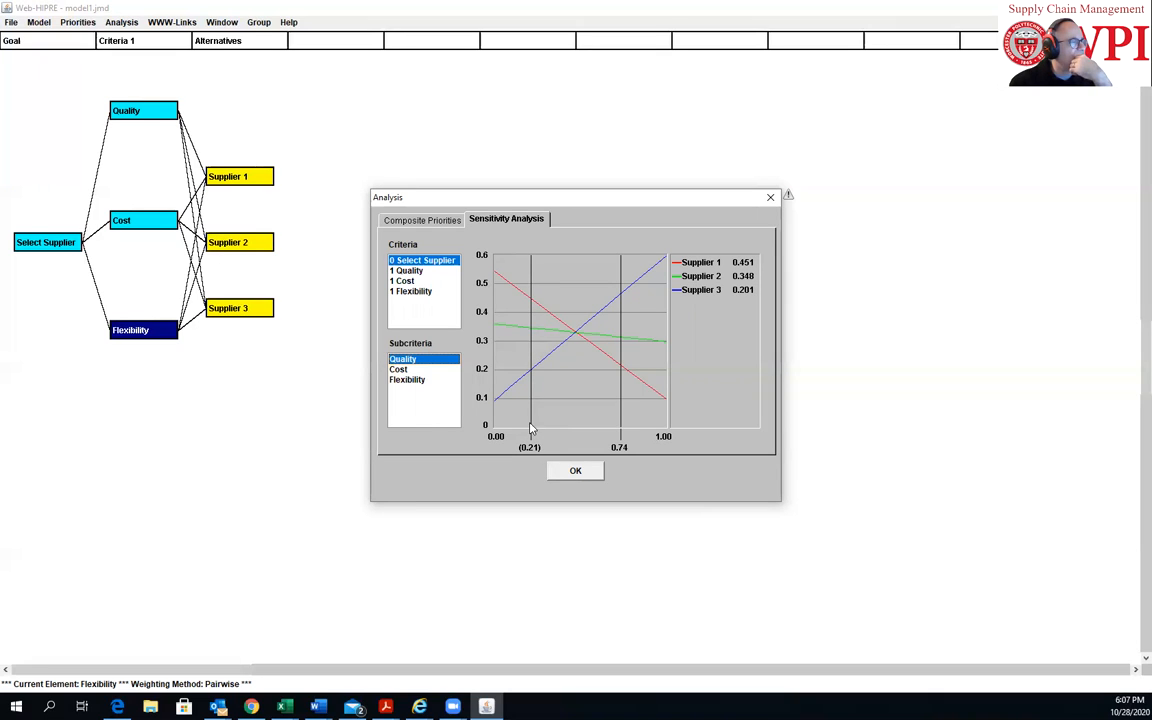
{"action": "left_click_drag", "start_coordinate": [533, 427], "coordinate": [537, 427]}
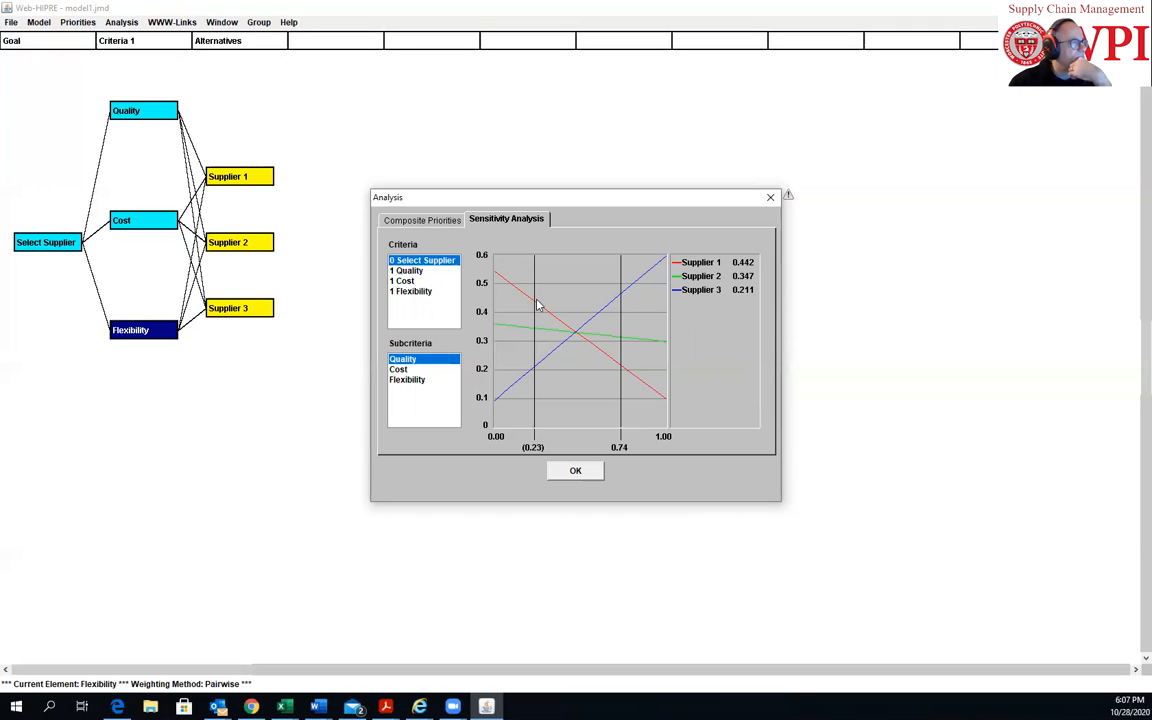
{"action": "left_click_drag", "start_coordinate": [535, 430], "coordinate": [537, 432]}
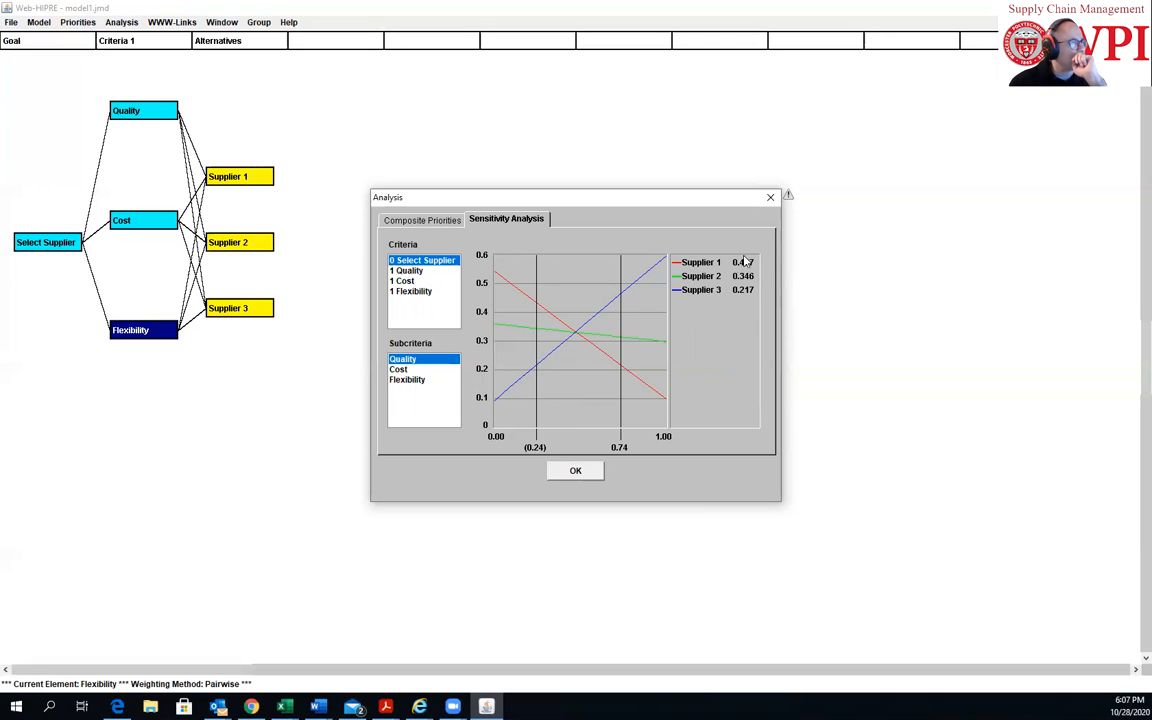
Test a Quality weight of about 0.46 at the crossing of the supplier lines, check the Quality criterion's alternatives and close the analysis.
{"action": "left_click_drag", "start_coordinate": [536, 429], "coordinate": [575, 430]}
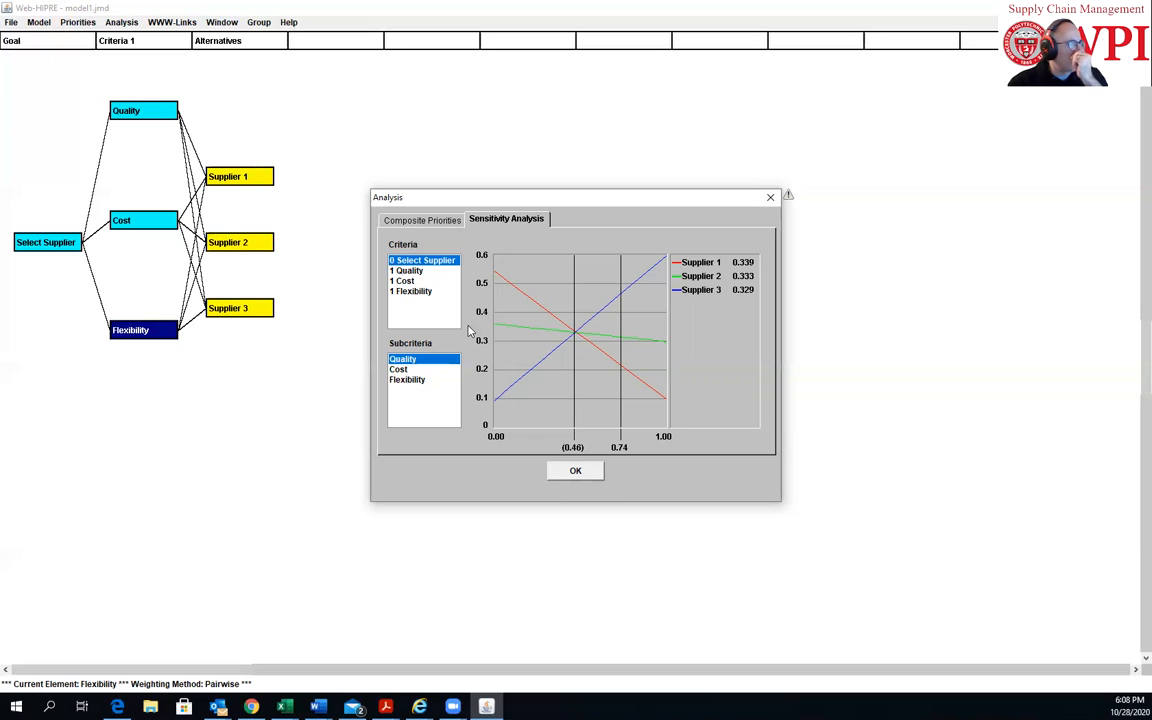
{"action": "left_click", "coordinate": [413, 271]}
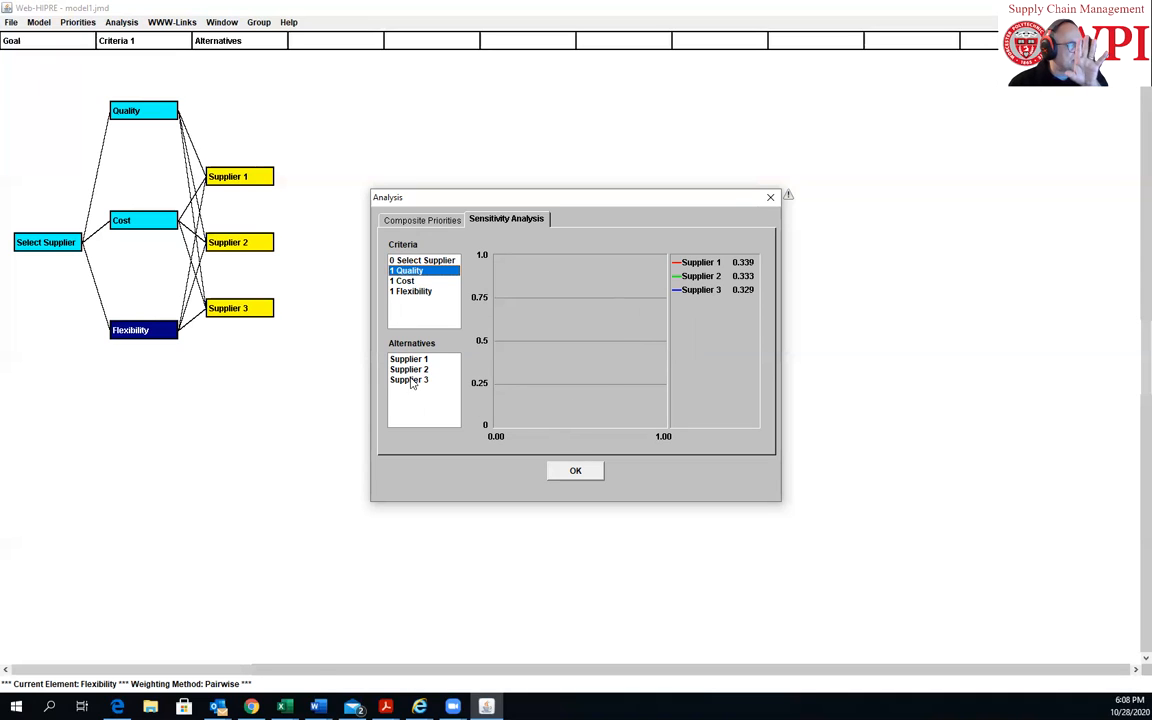
{"action": "left_click", "coordinate": [575, 472]}
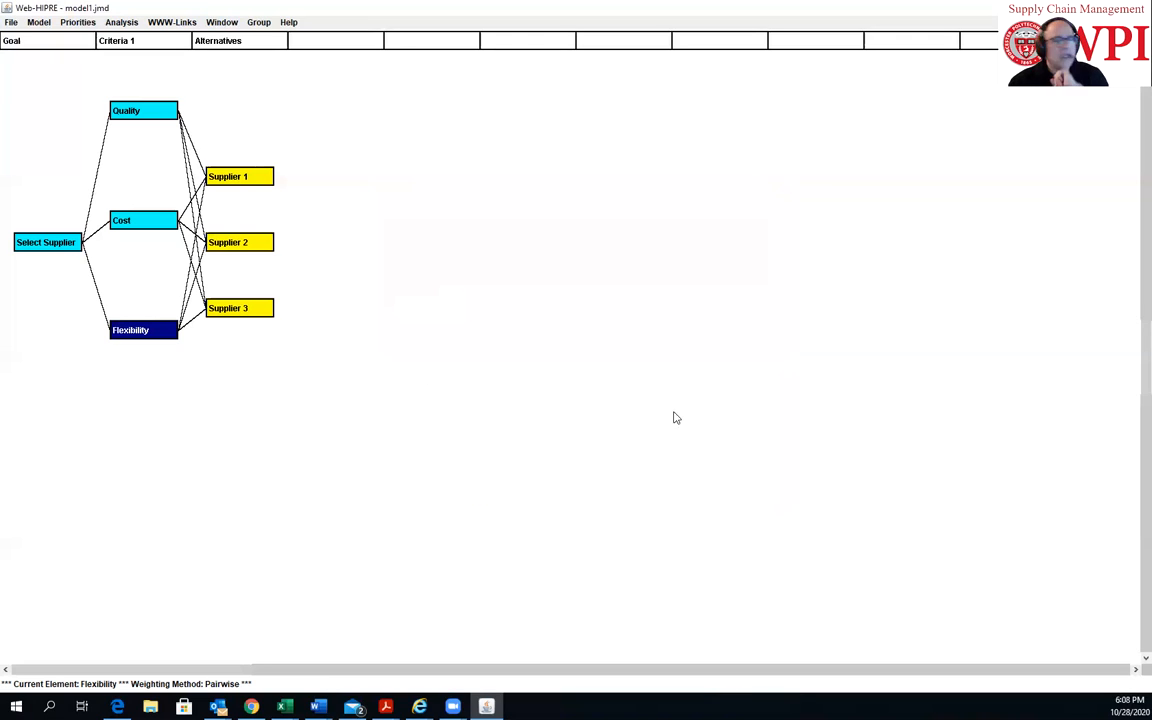